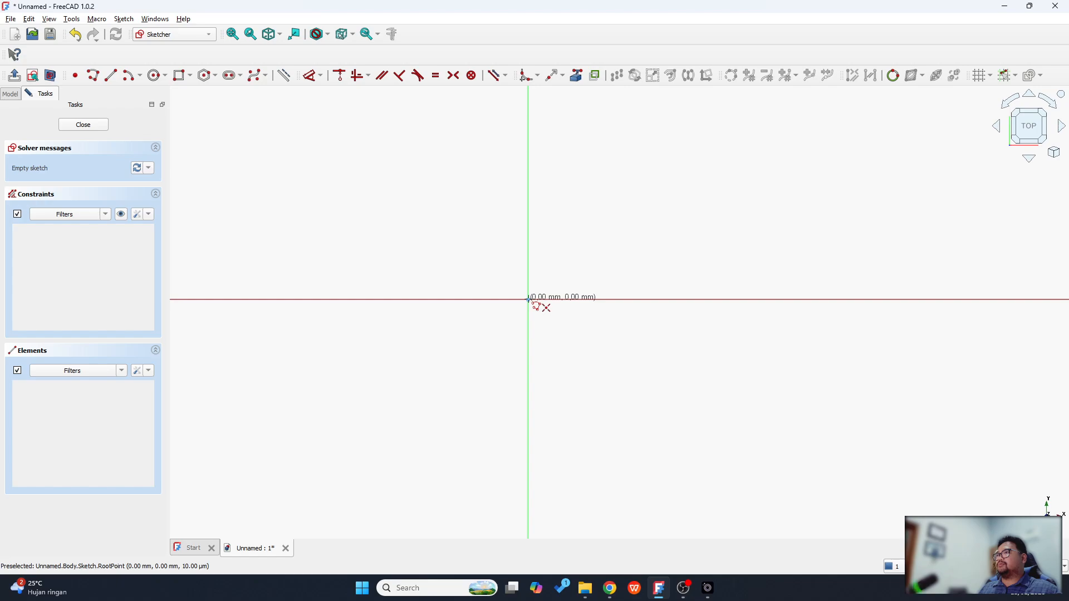
- Draw a closed, stepped L-shaped profile from the origin along both axes, about 64 mm wide and 29 mm high
click(528, 166)
click(670, 166)
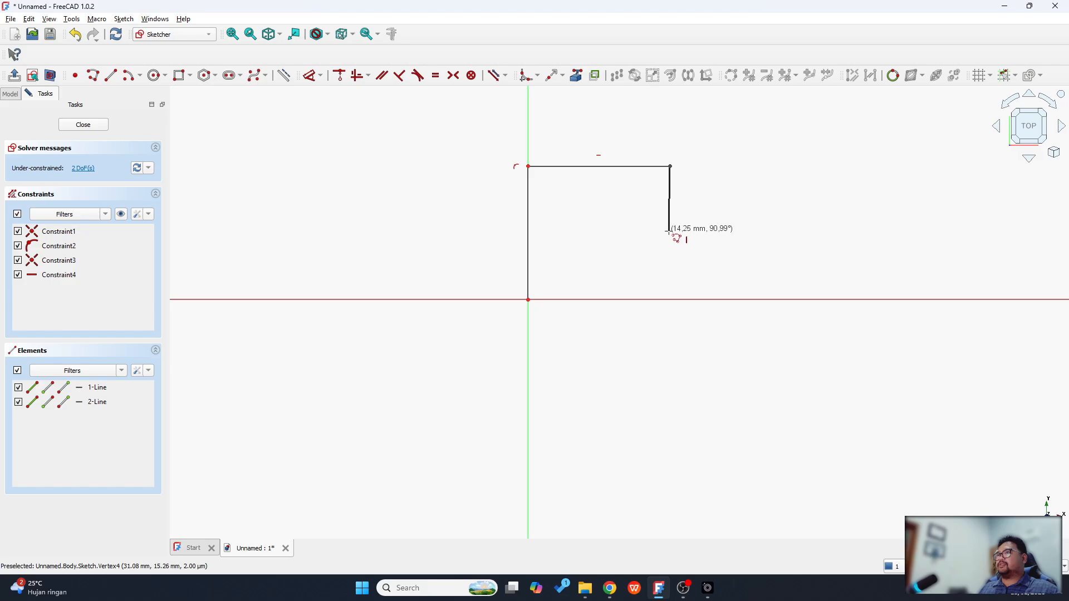
click(671, 232)
click(818, 232)
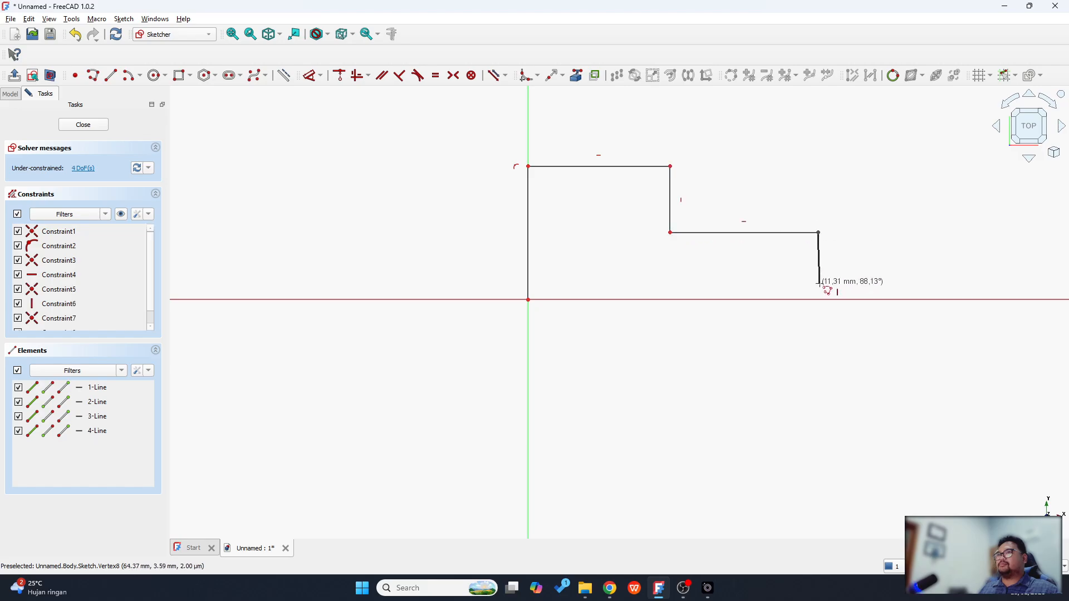
click(819, 300)
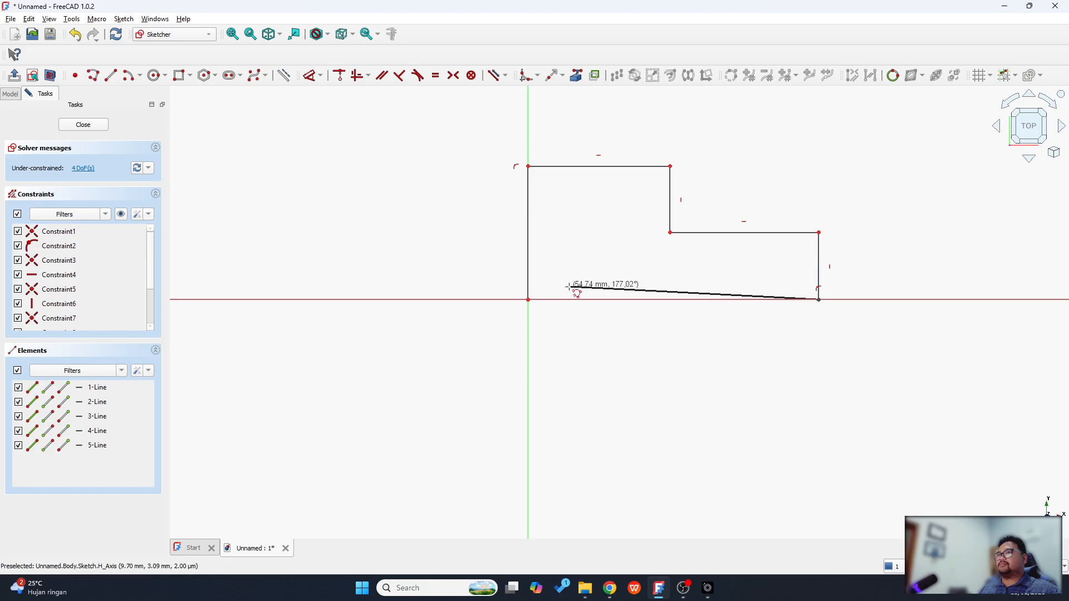
click(528, 300)
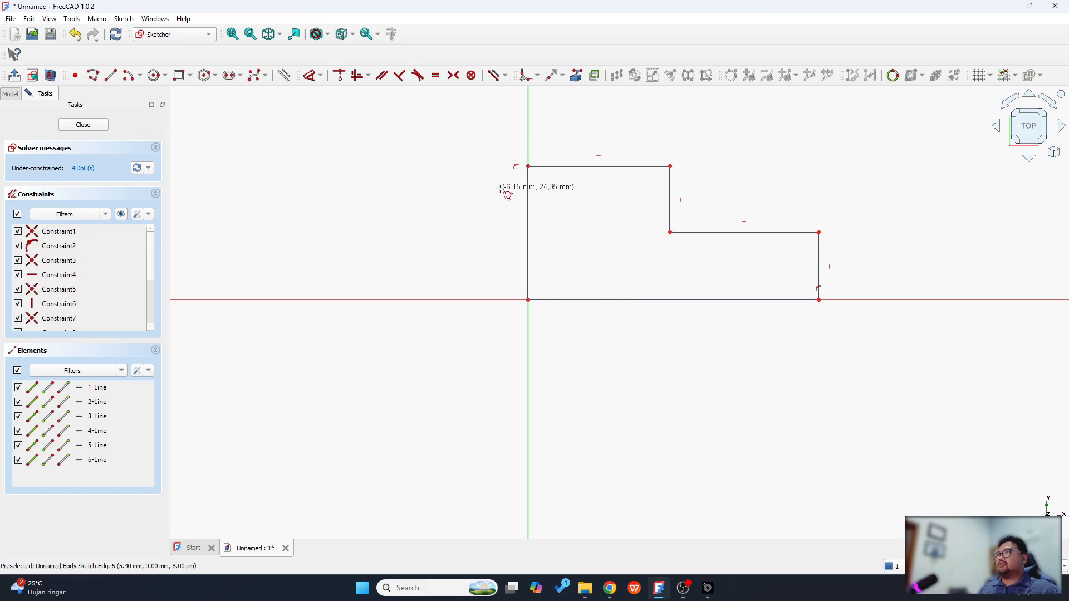
- Constrain the profile's vertical edge on the Y axis to 40 mm and its top edge to 20 mm
click(528, 208)
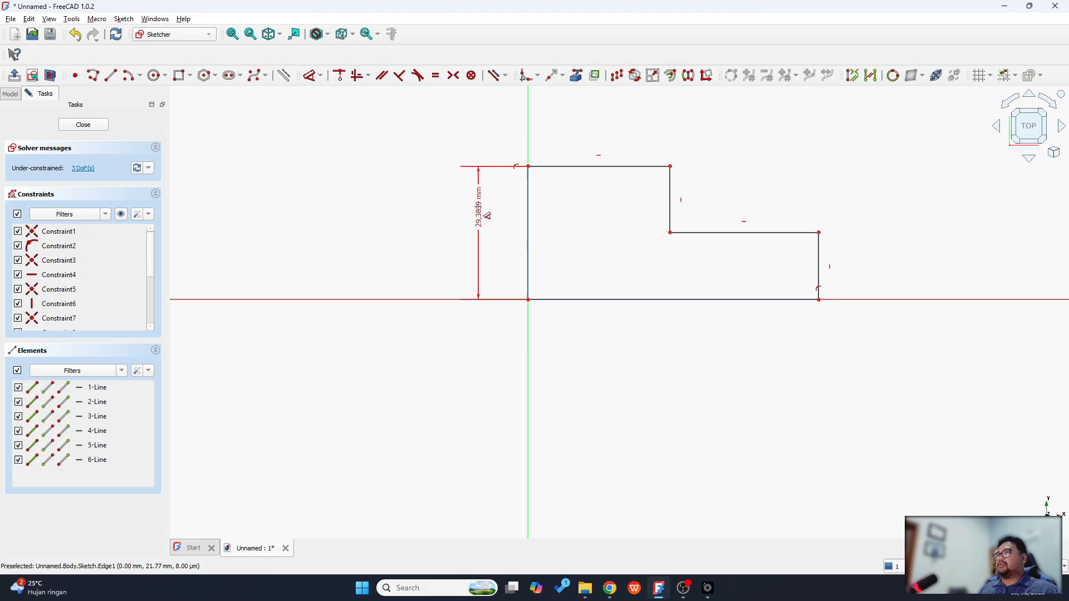
click(470, 214)
text(4)
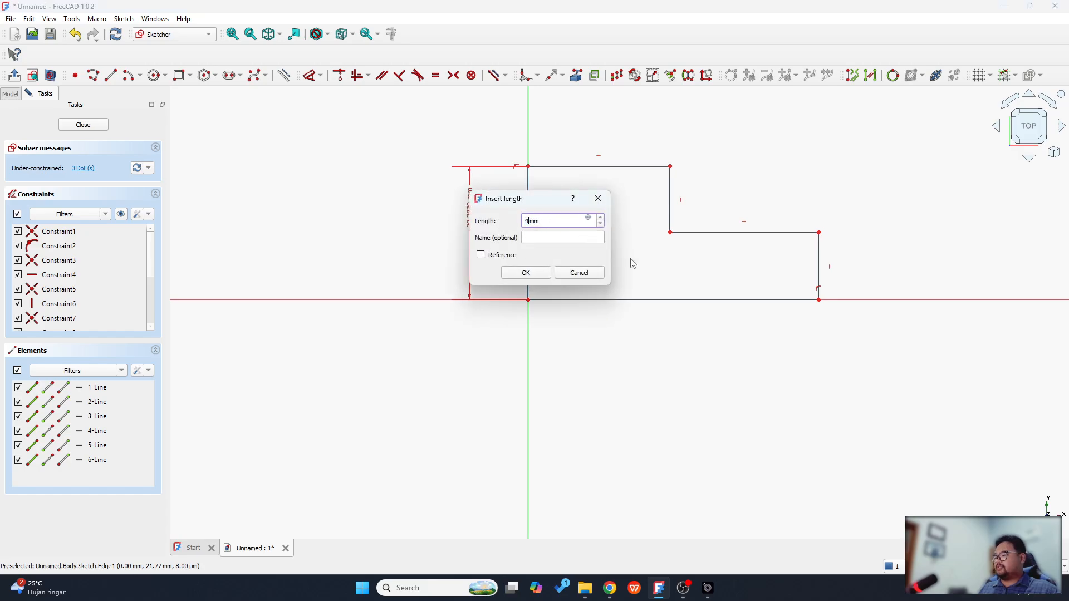
text(0)
key(Return)
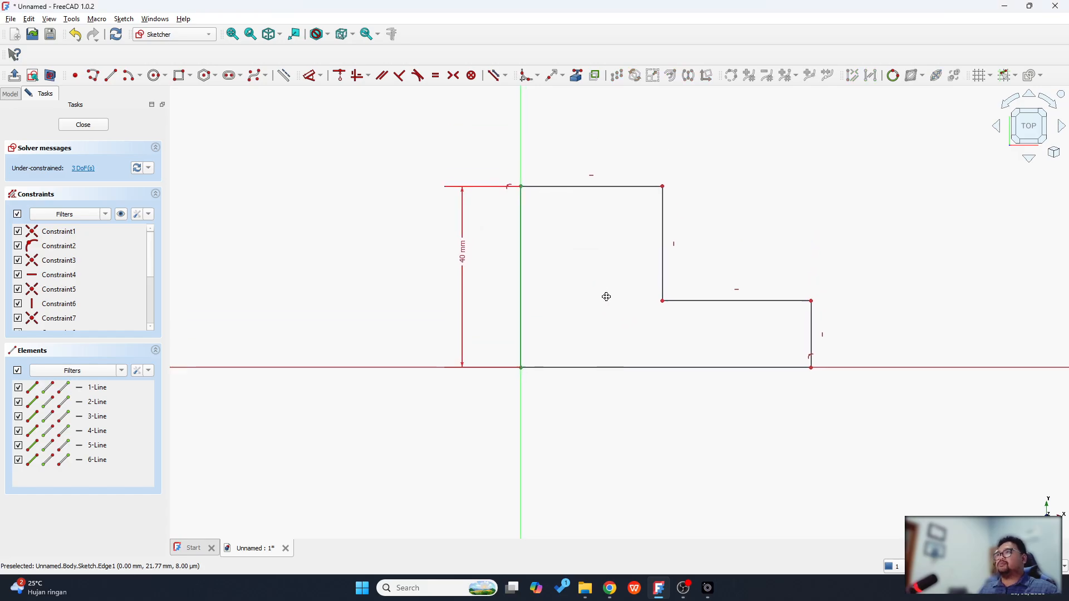
click(617, 202)
click(607, 157)
text(2)
text(0)
key(Return)
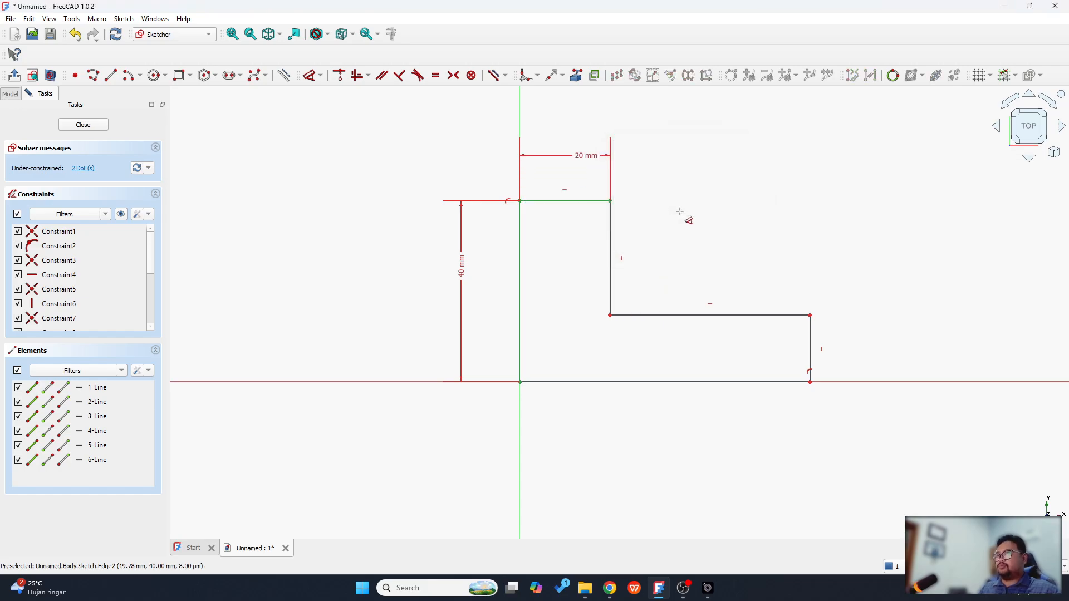
- Constrain the profile's bottom edge to 40 mm and its short right-hand vertical edge to 25 mm
click(671, 382)
click(676, 436)
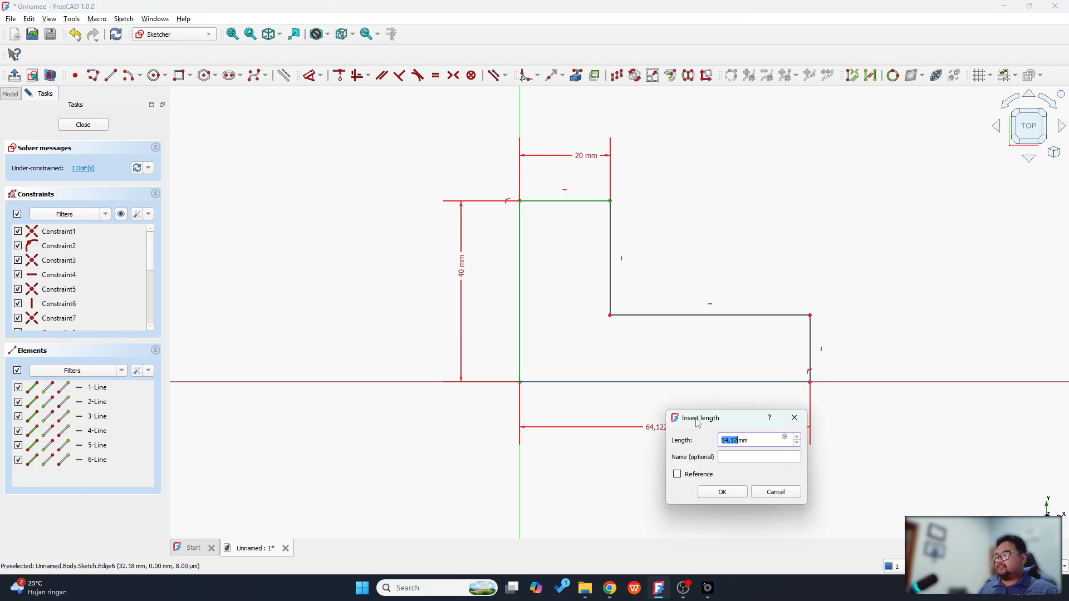
key(Return)
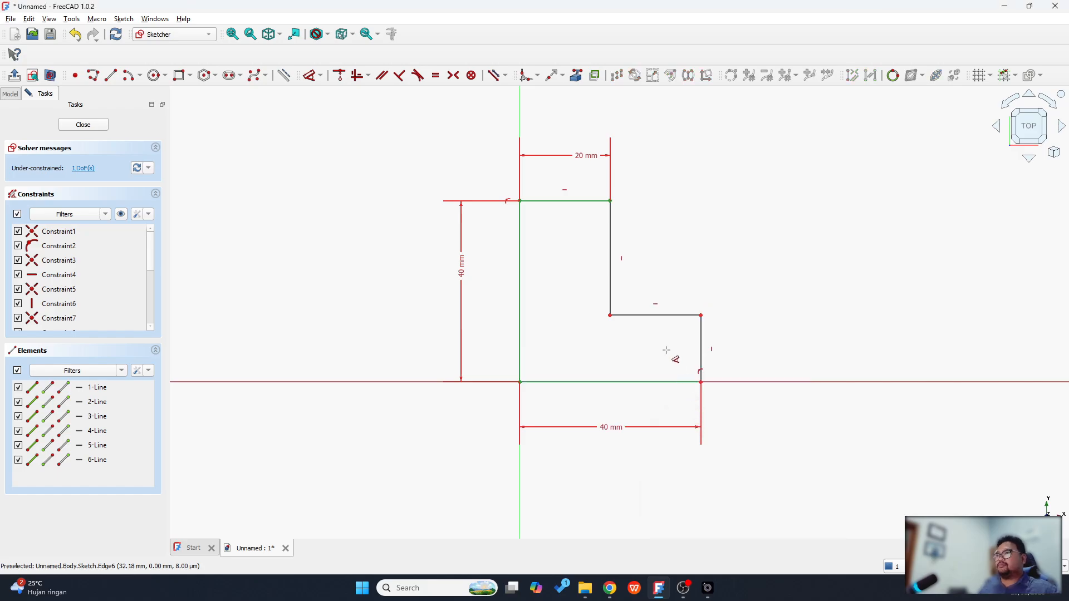
click(703, 329)
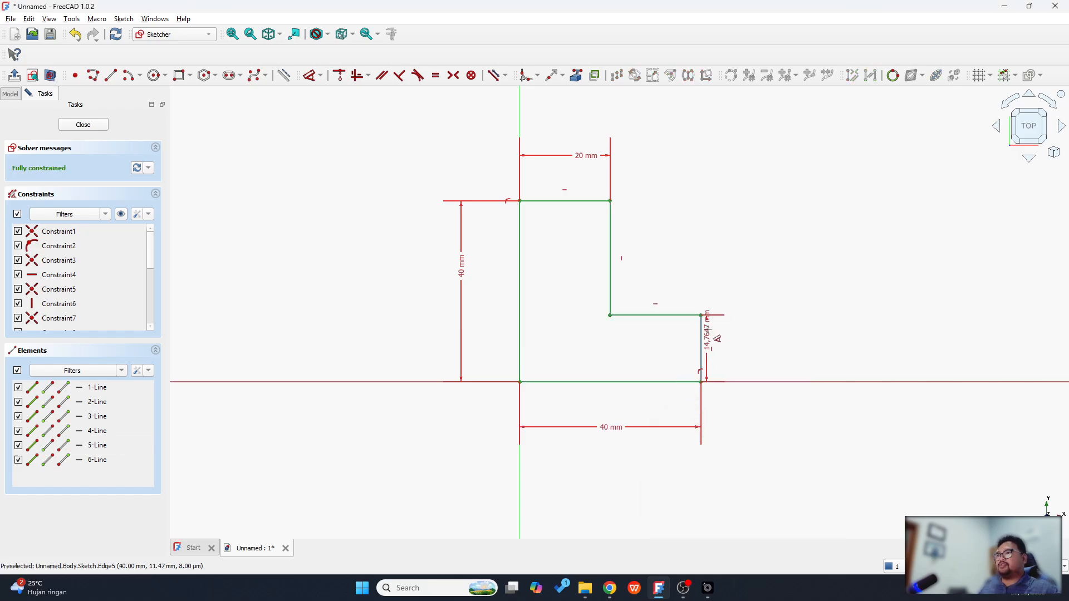
click(771, 337)
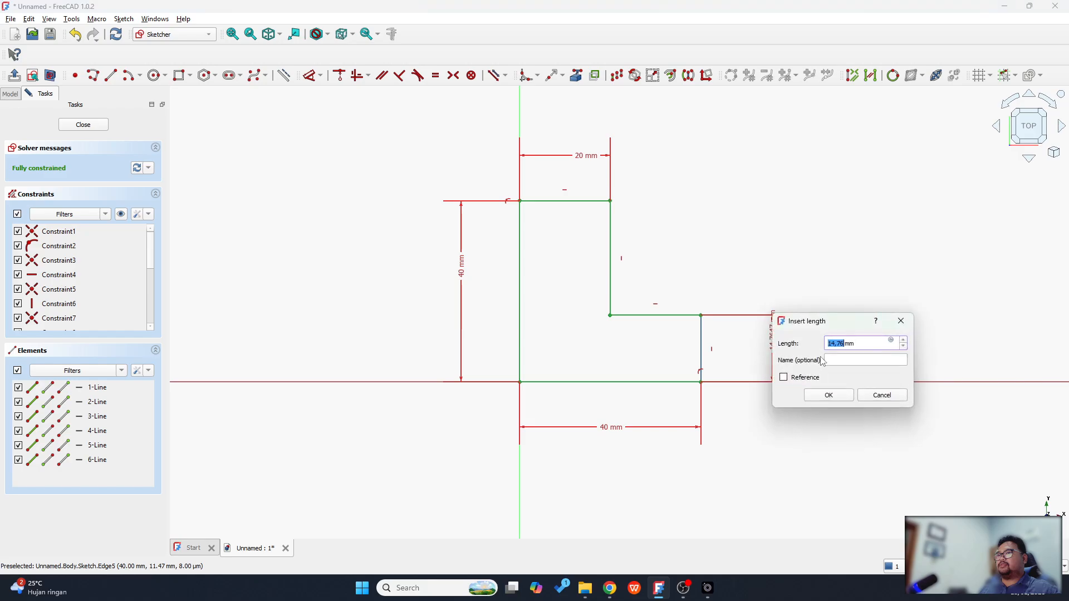
click(807, 399)
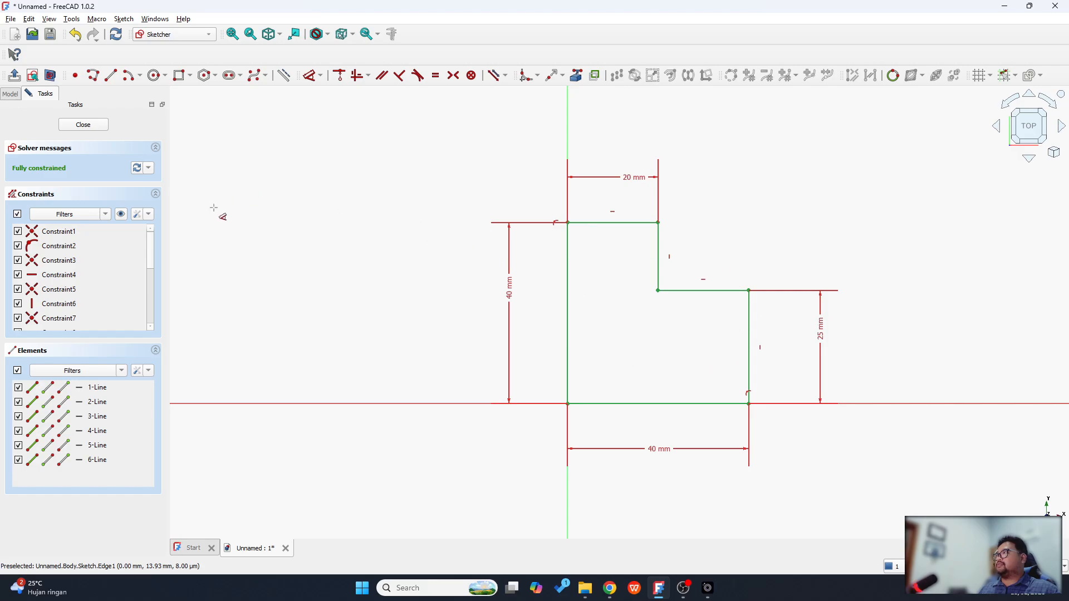
- Close the sketch and pad the L-shaped profile to a length of 15 mm
click(84, 124)
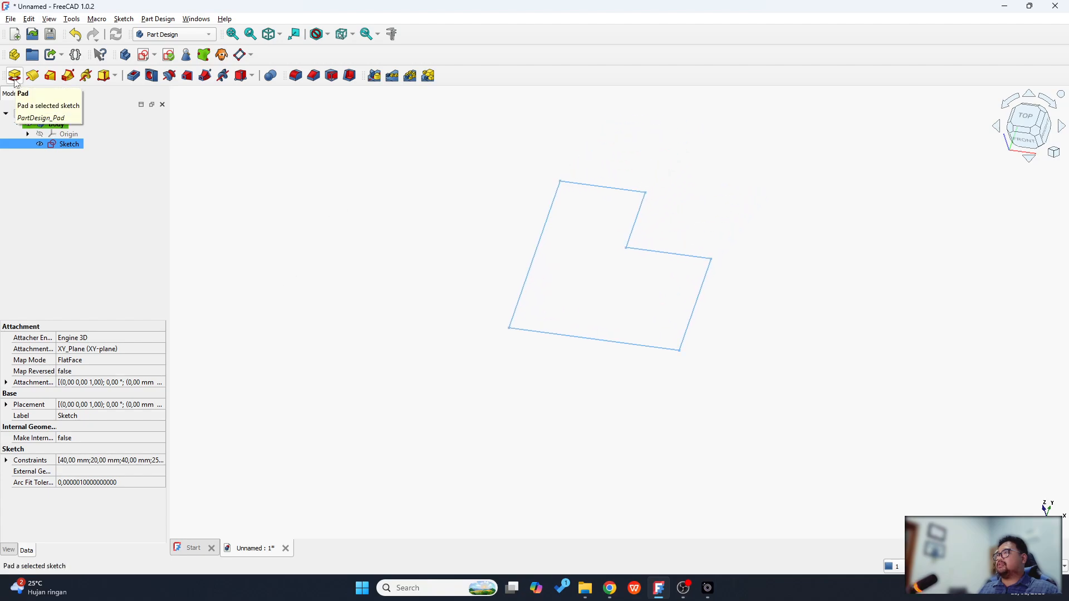
click(14, 76)
middle_drag(329, 202, 311, 284)
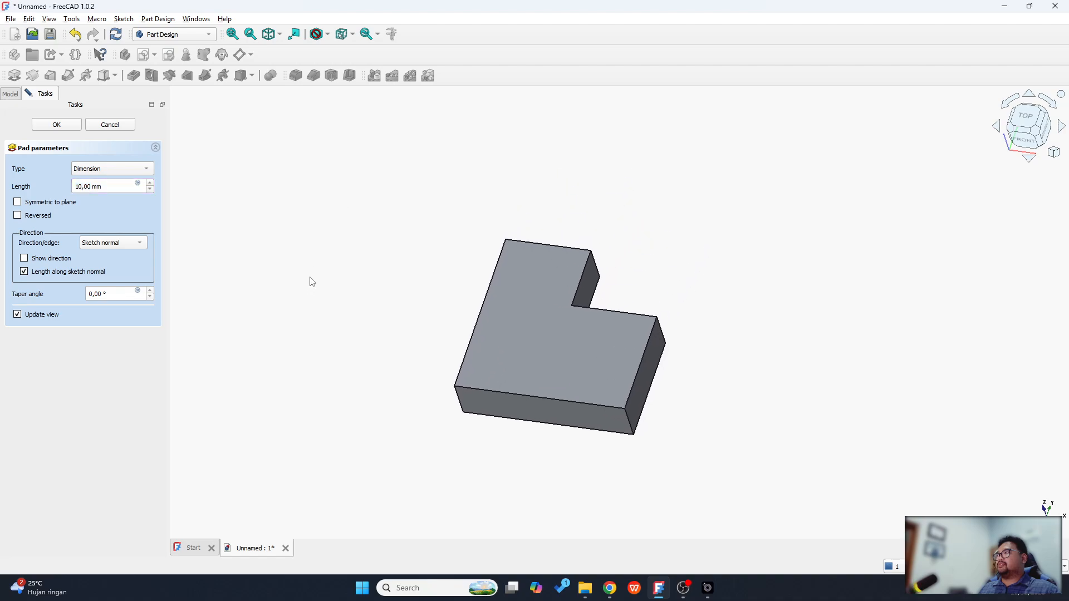
drag(118, 187, 56, 187)
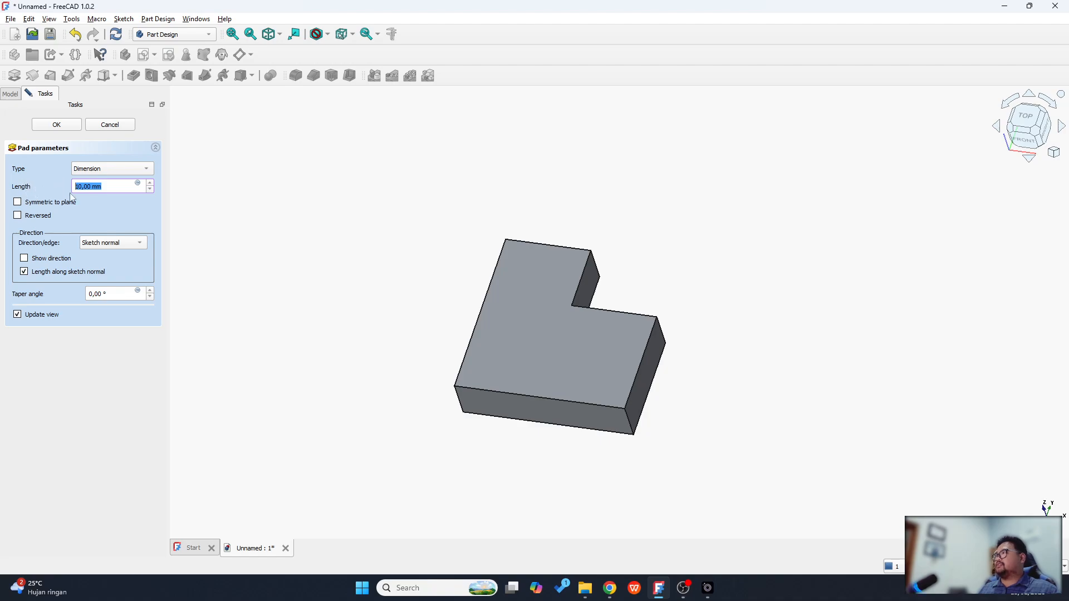
text(15)
click(91, 340)
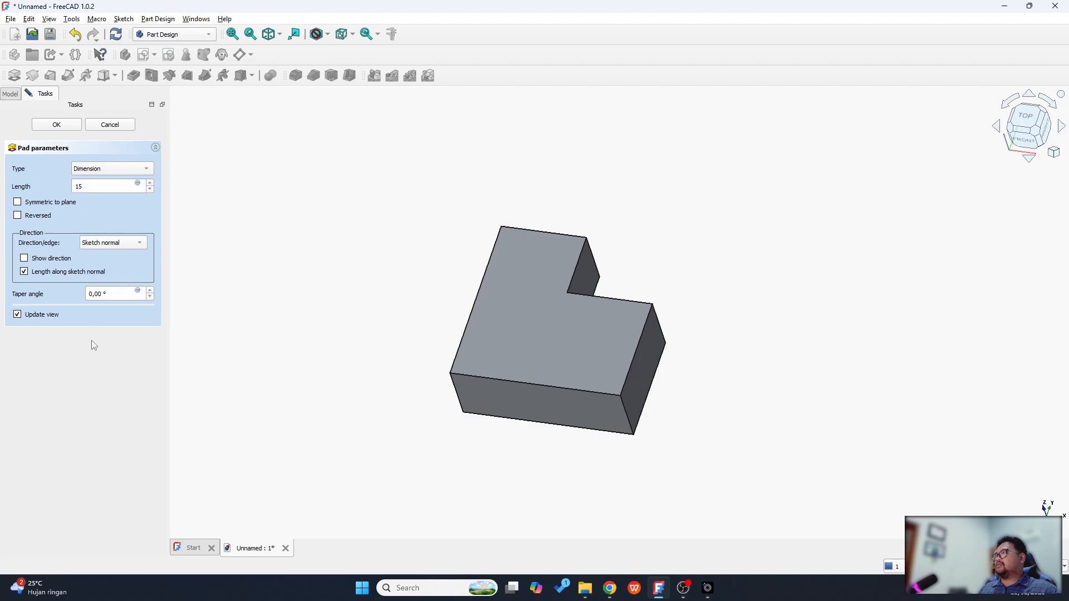
click(66, 127)
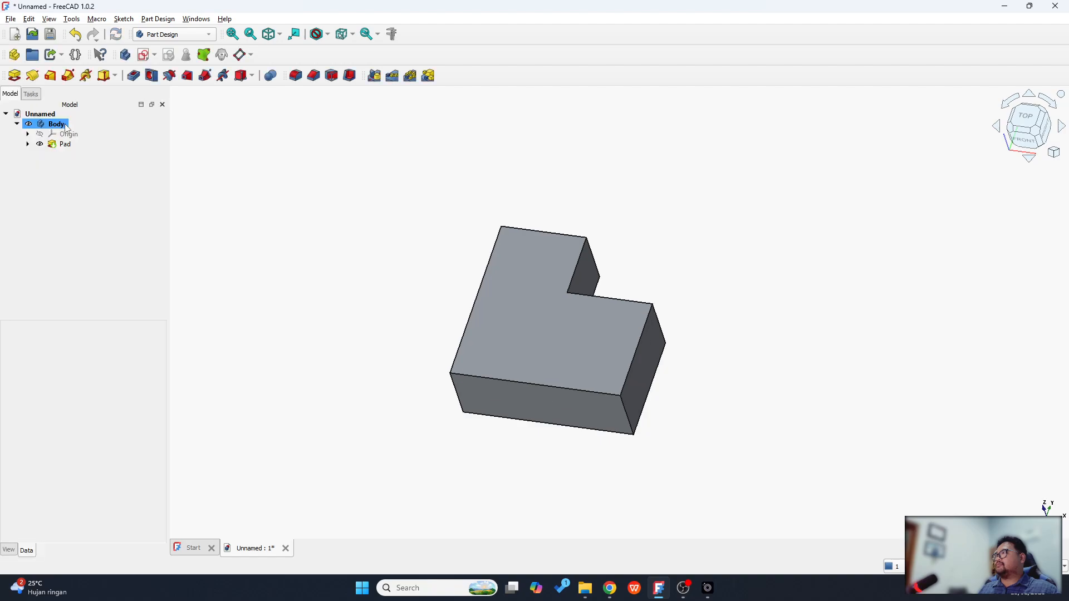
- Create a new sketch on the top face of the L-shaped pad
mouse_move(538, 344)
middle_down()
mouse_move(555, 290)
mouse_move(470, 306)
mouse_move(553, 353)
mouse_move(461, 318)
mouse_move(451, 282)
mouse_move(539, 356)
middle_up()
click(553, 362)
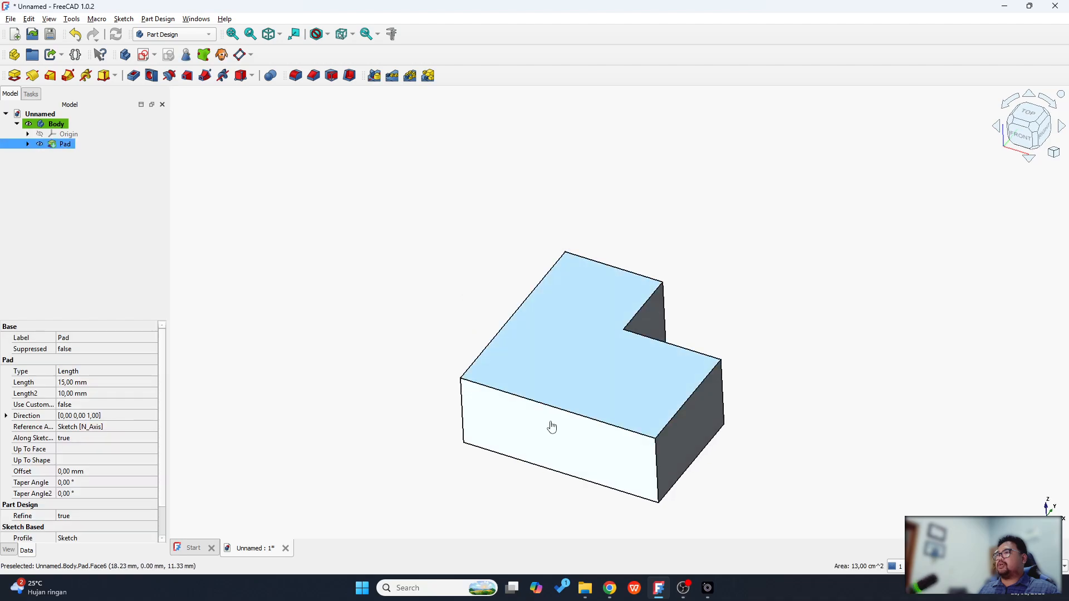
middle_drag(713, 405, 698, 341)
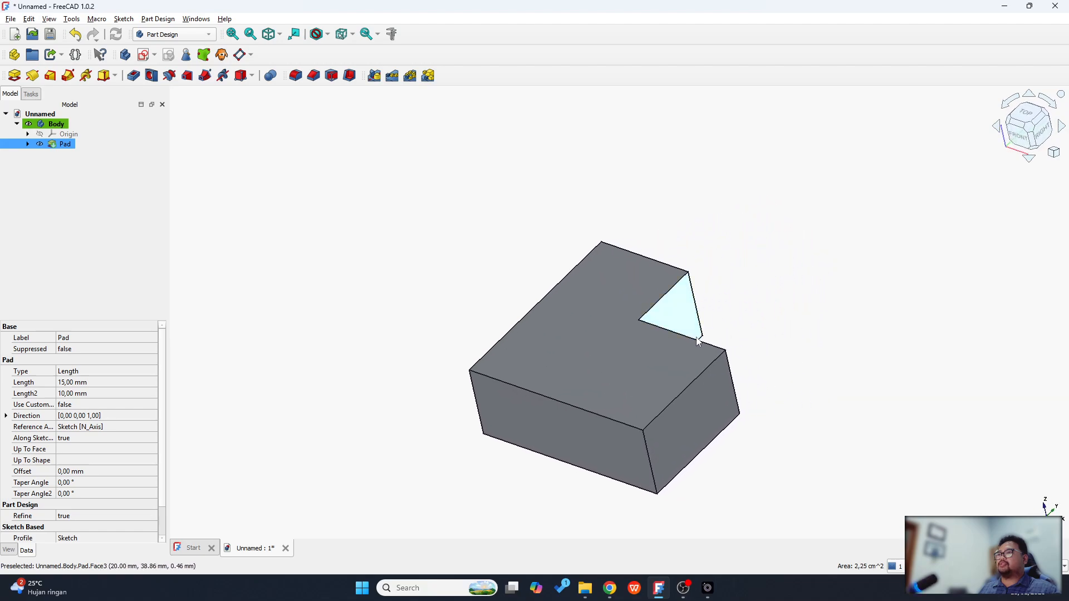
click(482, 267)
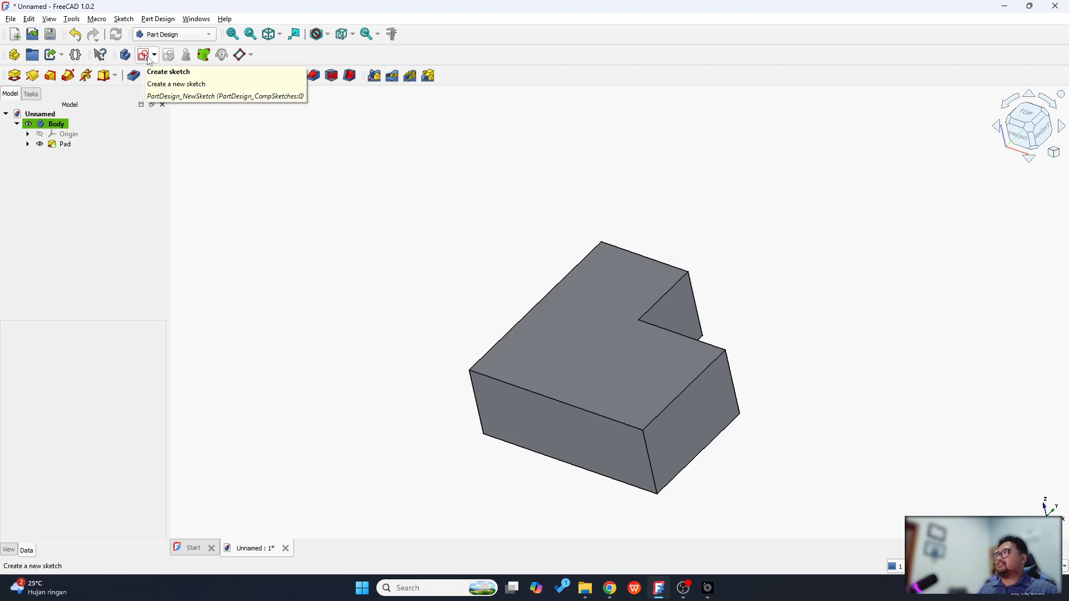
click(522, 336)
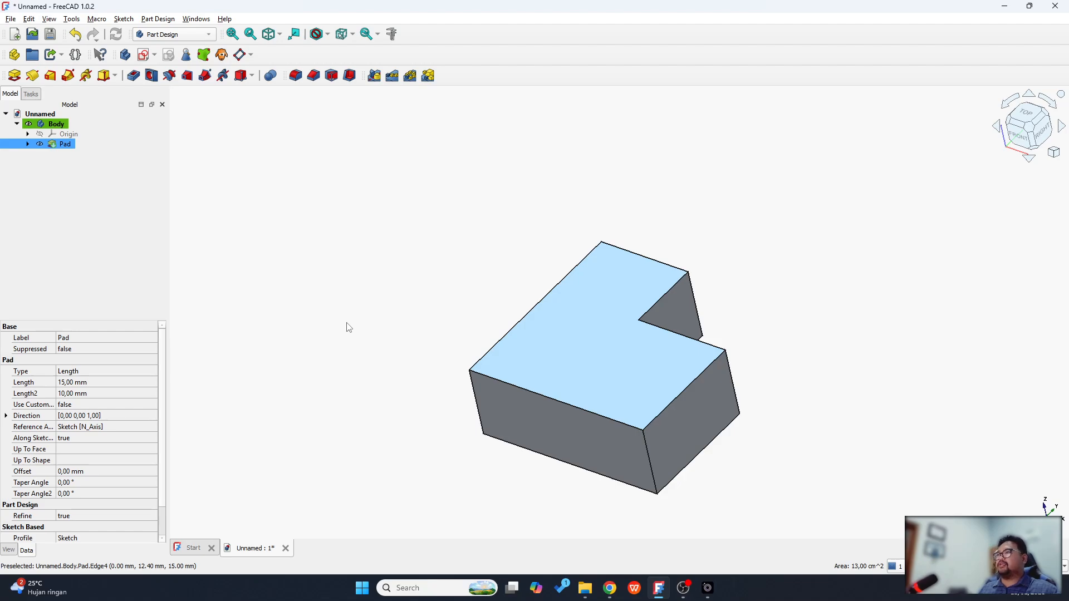
click(375, 315)
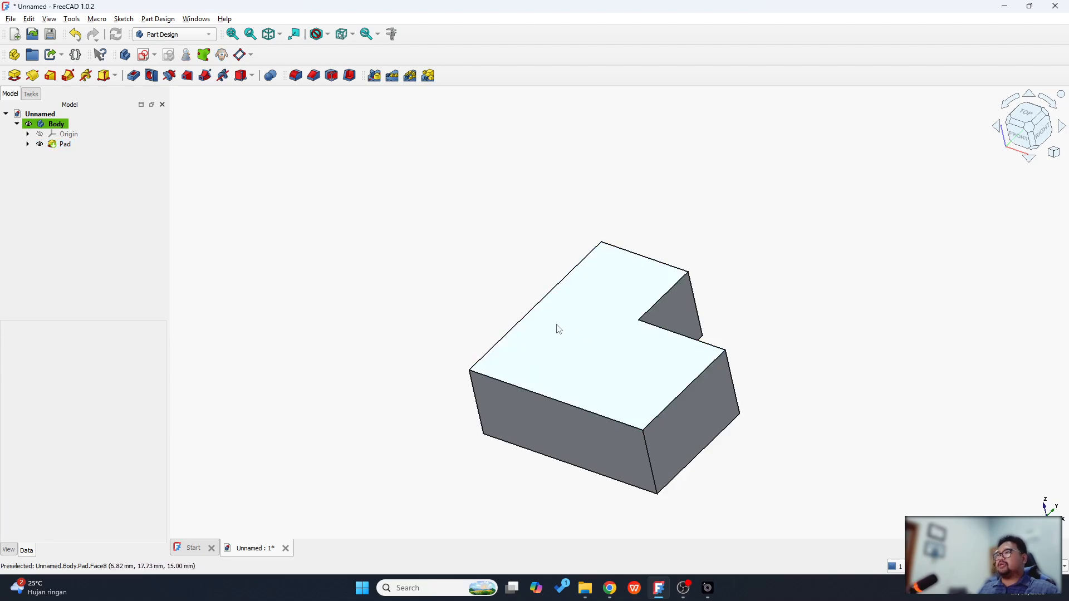
click(599, 344)
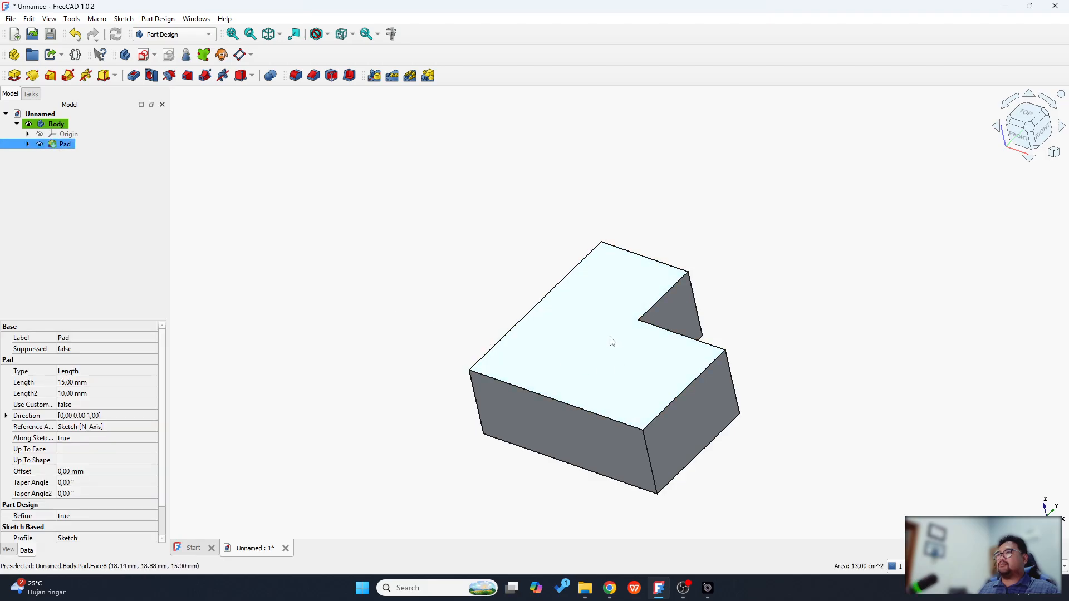
click(144, 55)
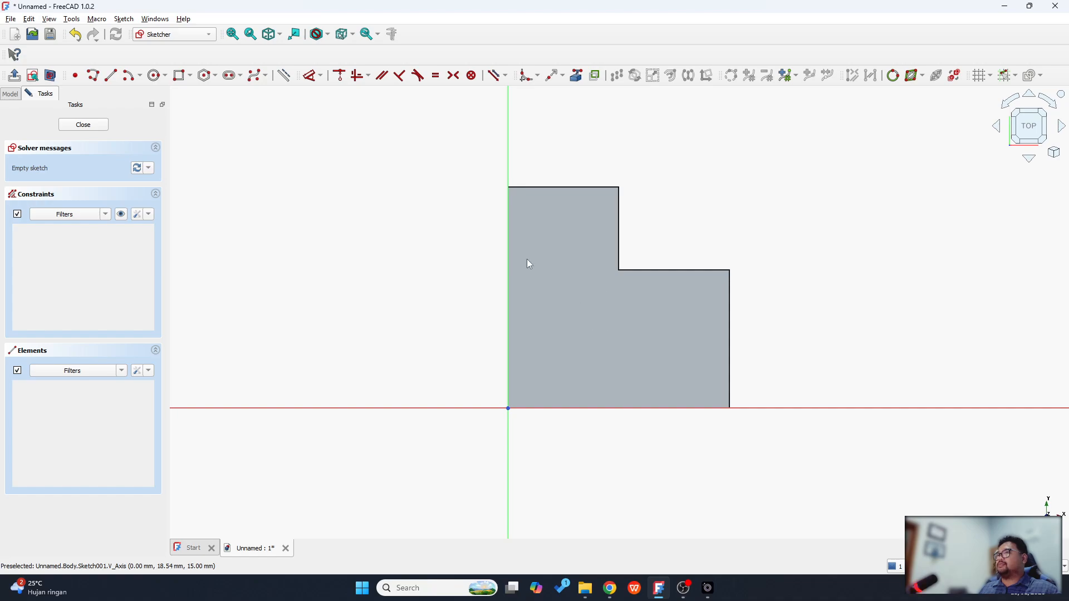
- Draw a circle on the L-shaped face, centred about 12 mm right of and 13 mm above the origin
click(155, 76)
click(574, 334)
click(611, 348)
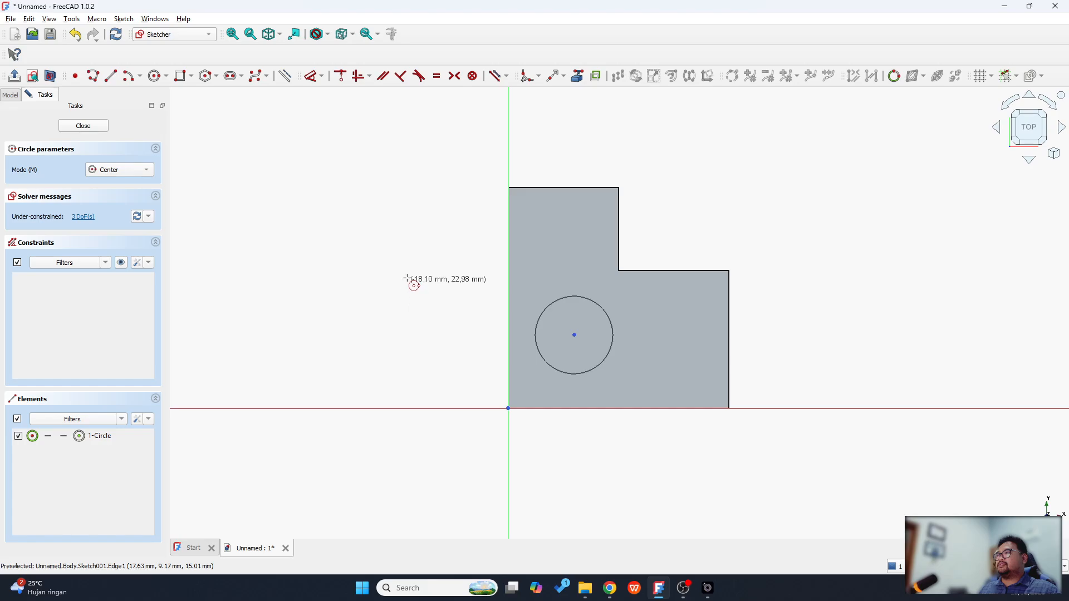
click(315, 78)
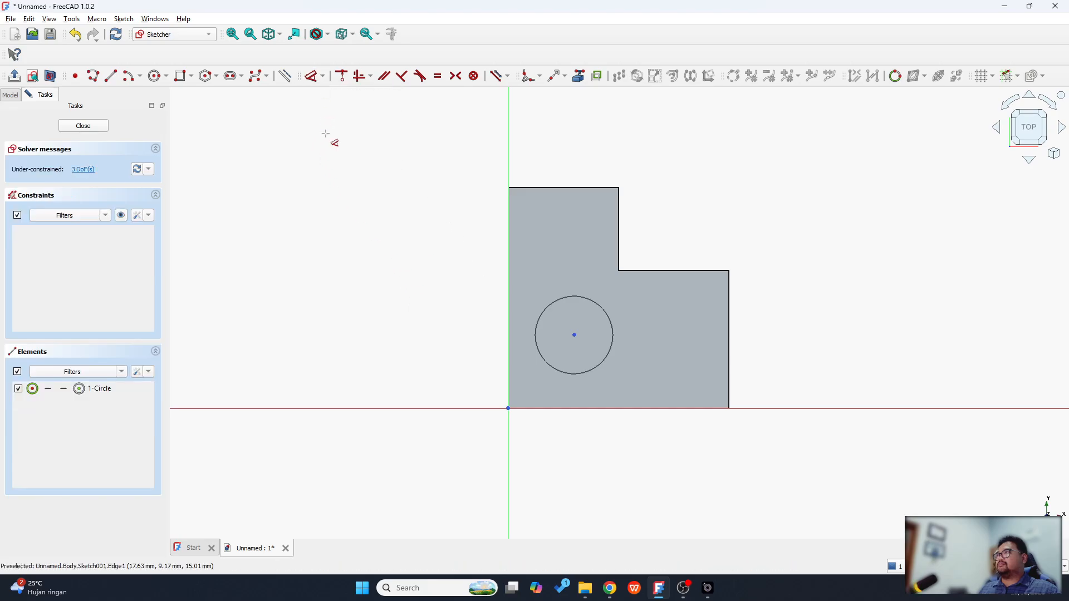
click(575, 336)
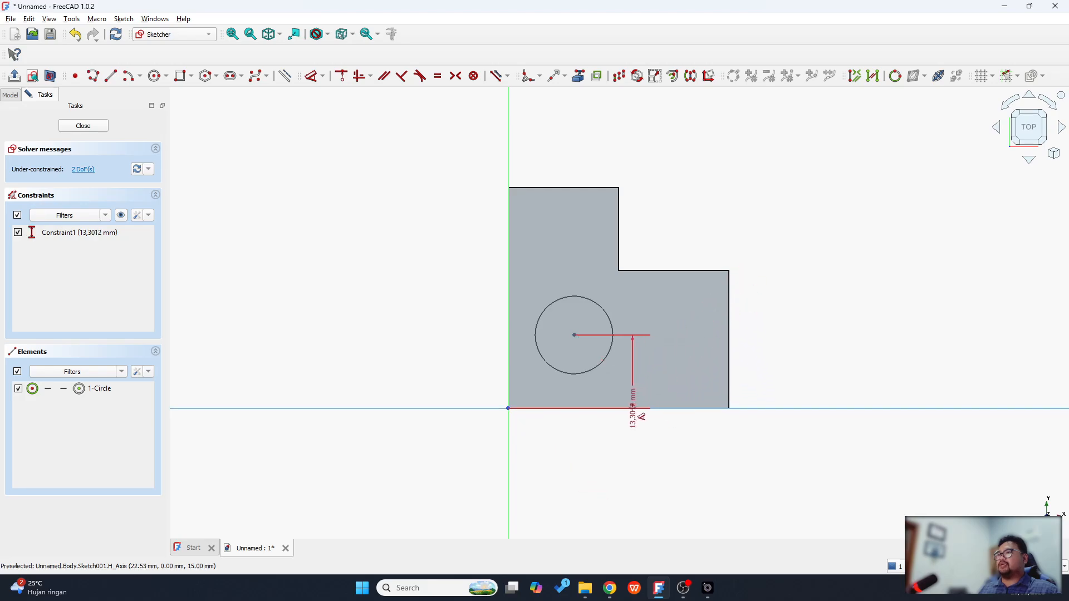
click(509, 369)
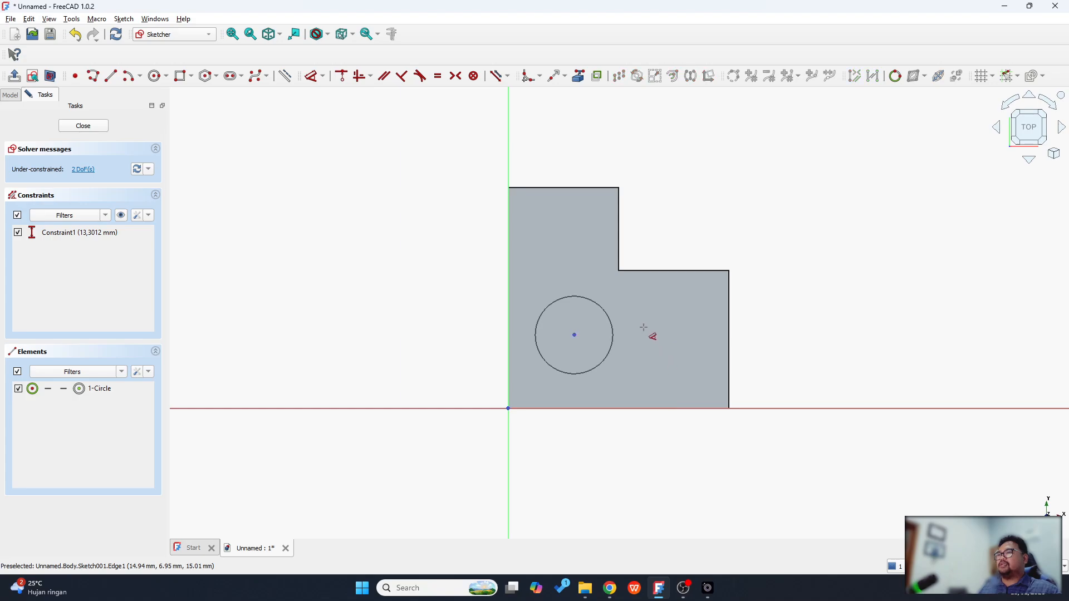
middle_drag(643, 327, 652, 349)
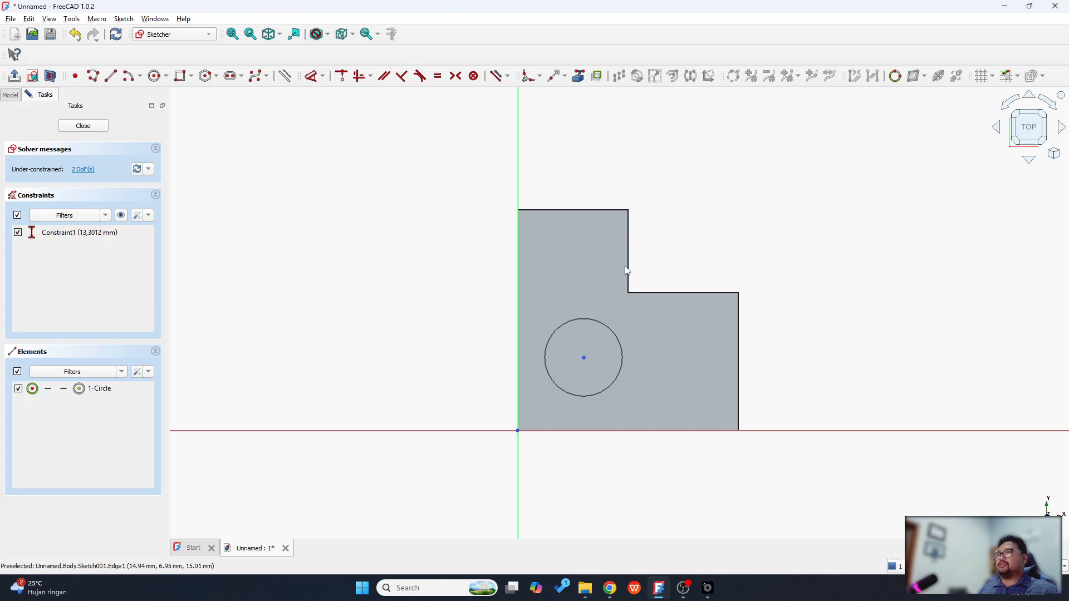
key(ctrl+z)
- Project the vertical and horizontal edges of the pad's inner step into the sketch as external geometry
click(578, 78)
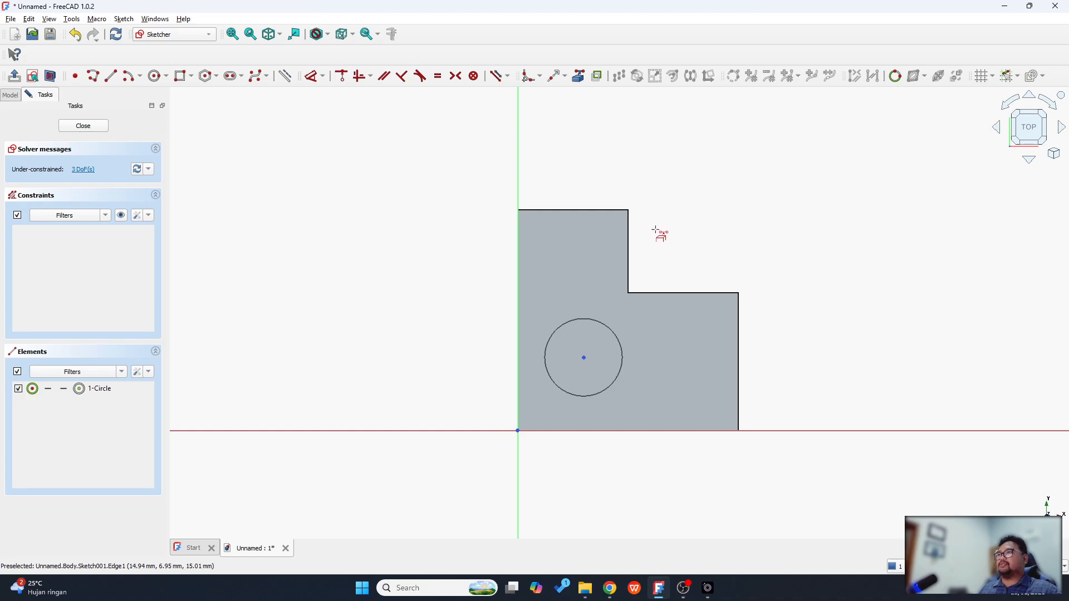
click(628, 240)
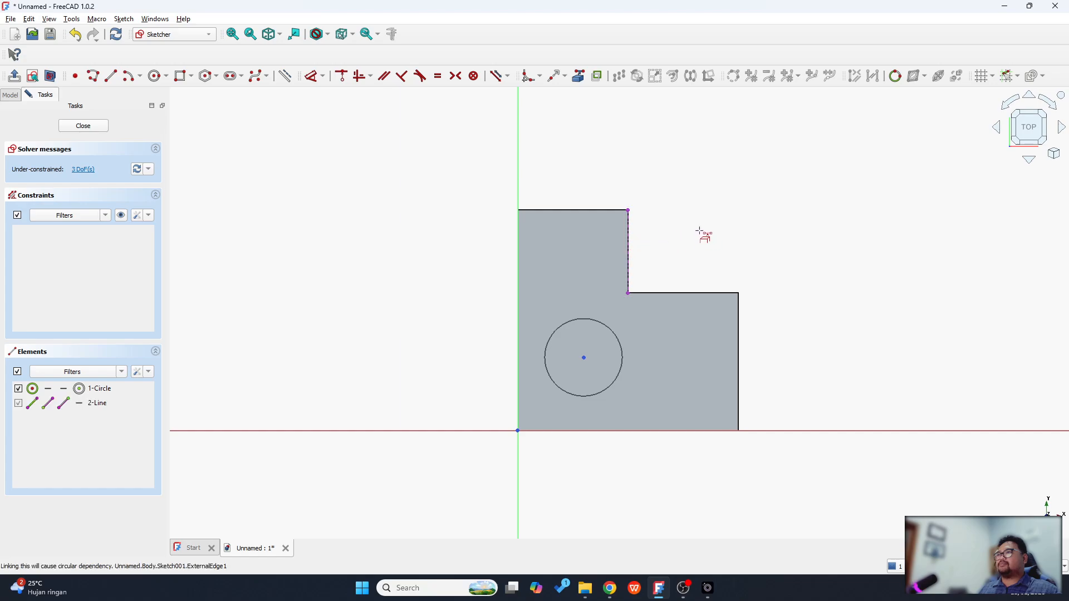
click(671, 293)
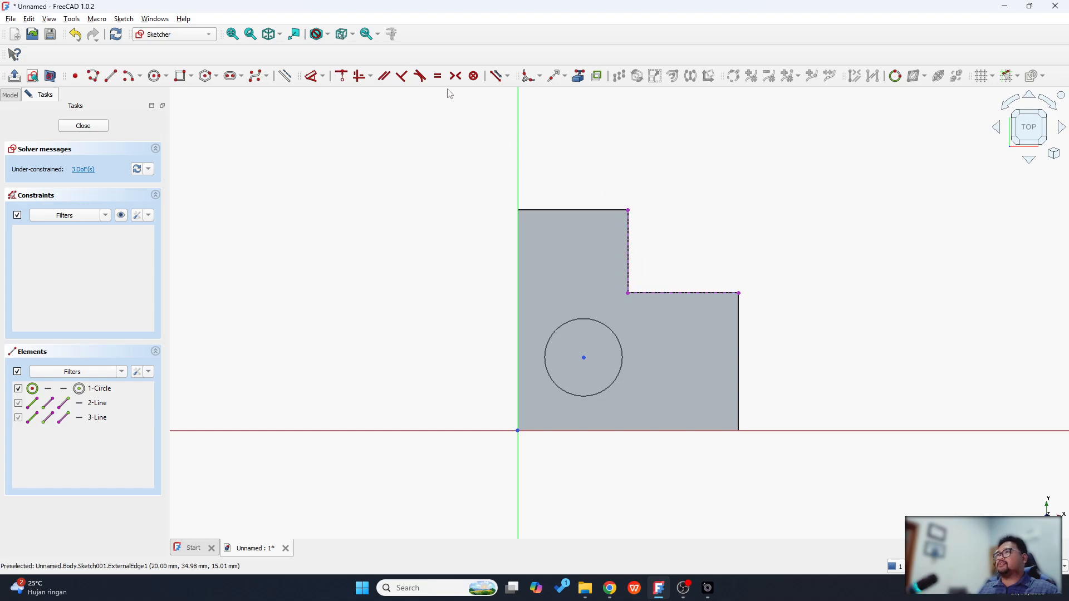
- Dimension the circle's centre 10 mm below the projected horizontal step edge
click(315, 75)
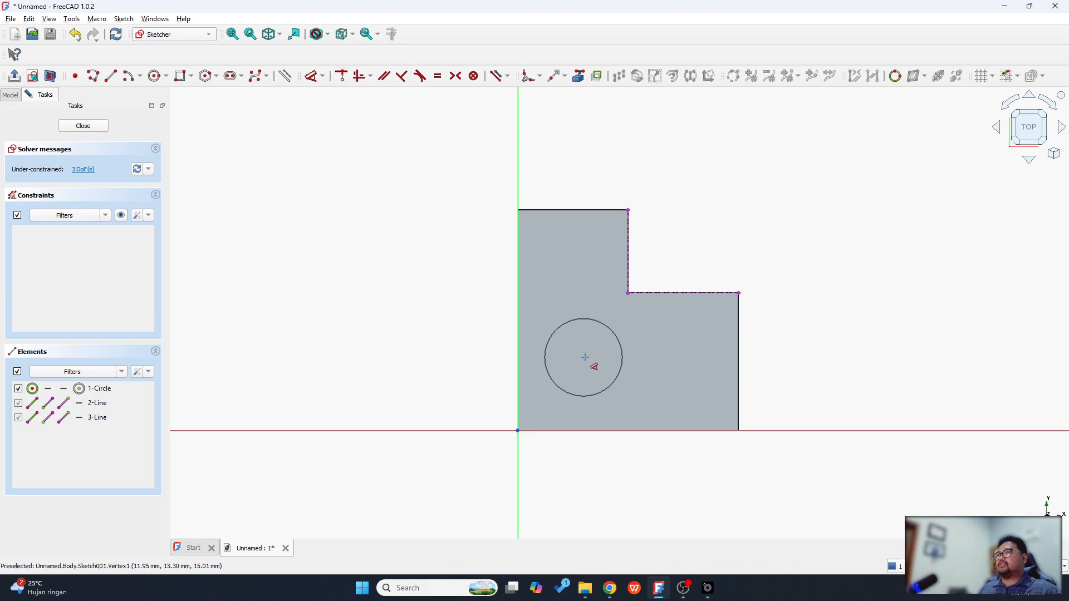
click(584, 357)
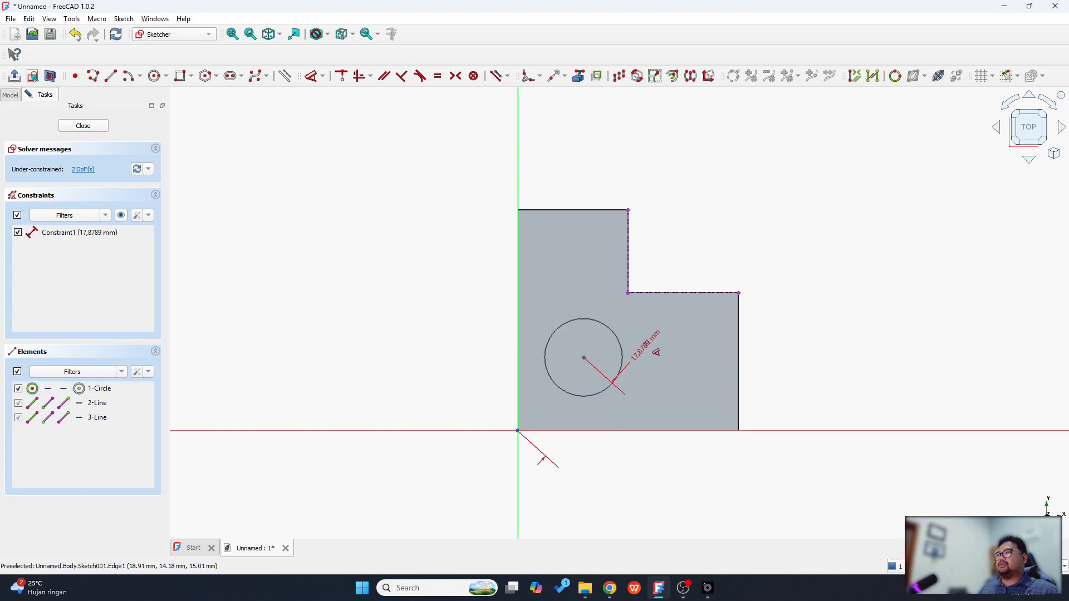
click(677, 294)
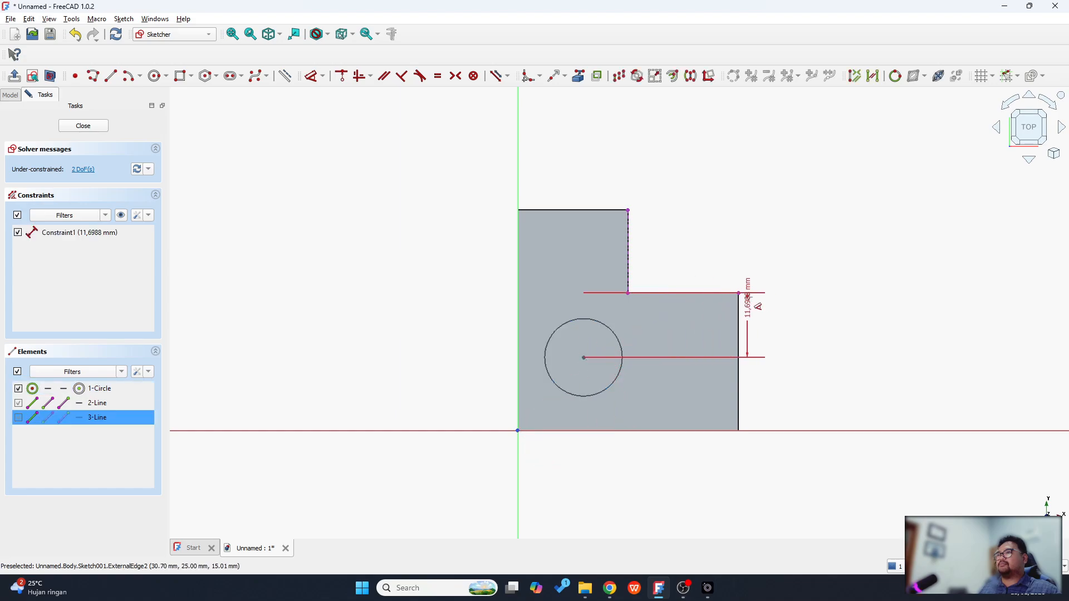
click(830, 328)
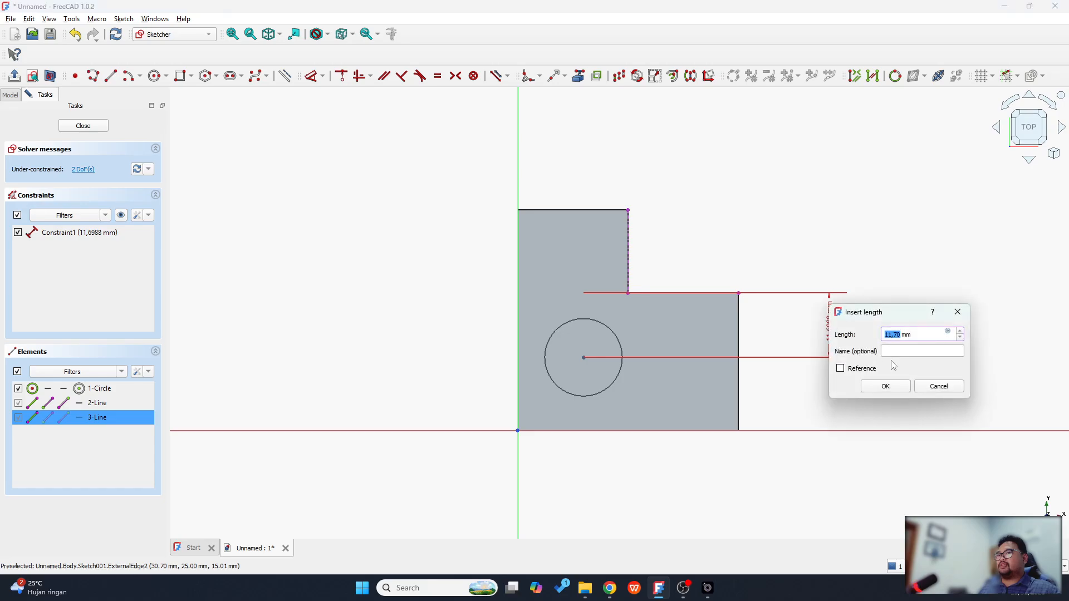
text(10)
key(Return)
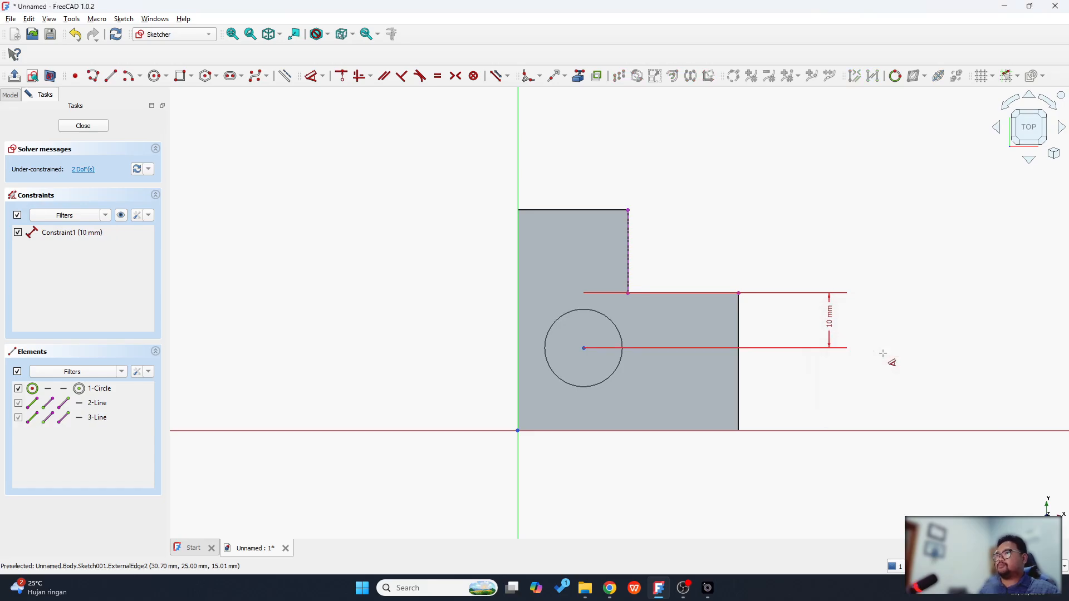
- Dimension the circle's centre 10 mm horizontally from the projected vertical step edge
click(584, 349)
click(627, 276)
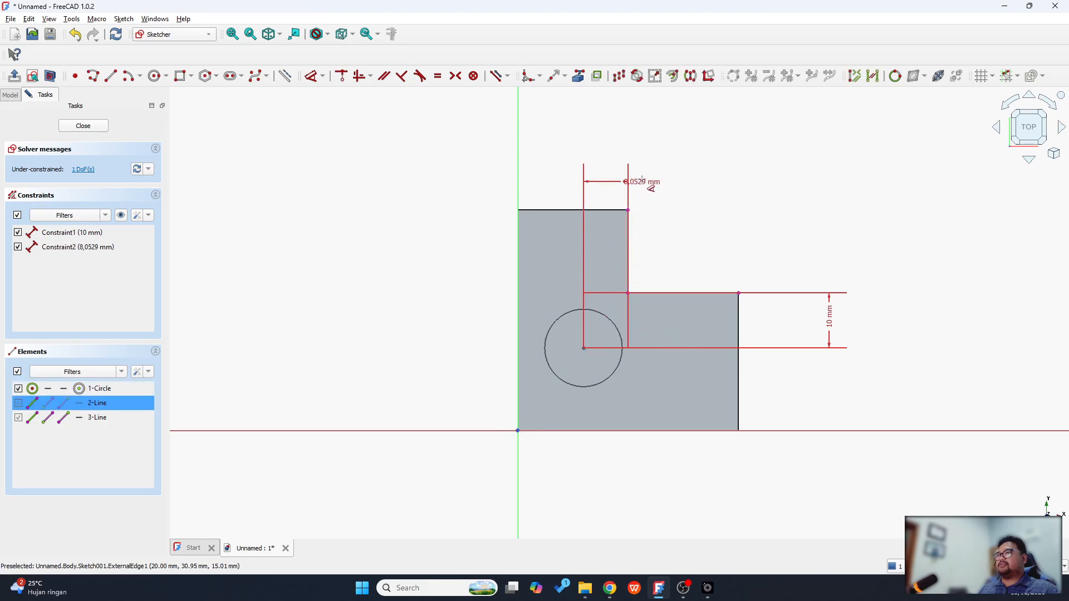
click(628, 153)
text(10)
key(Return)
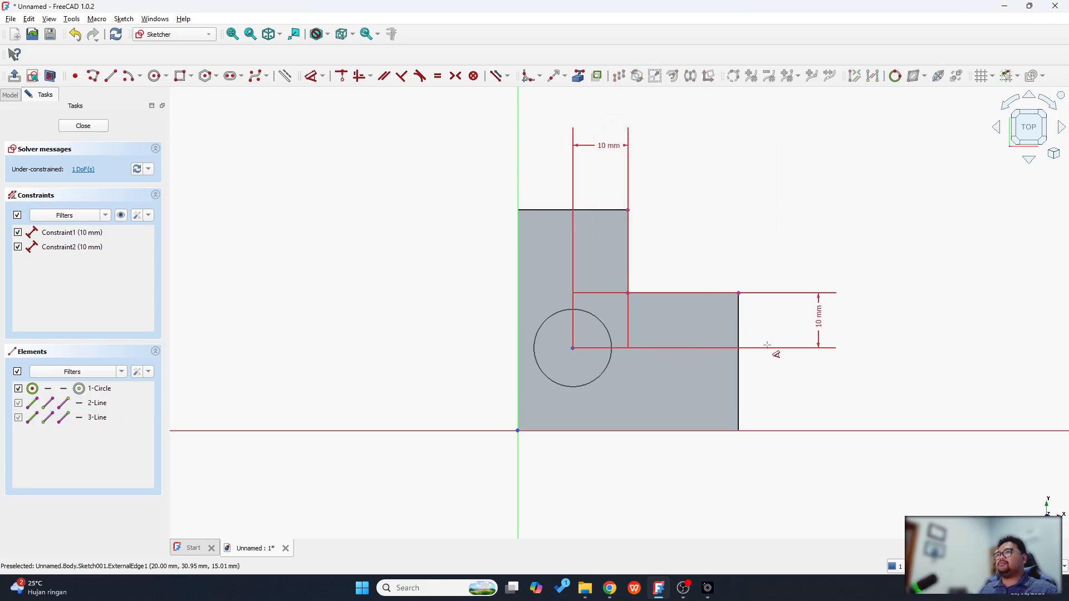
- Constrain the circle's diameter to 12 mm
click(577, 78)
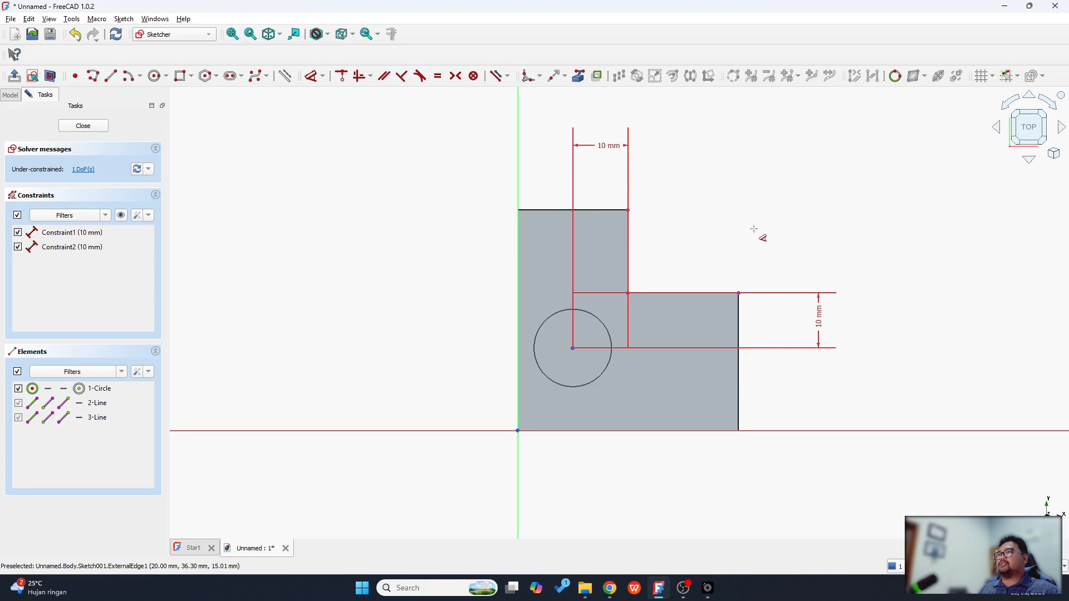
click(580, 79)
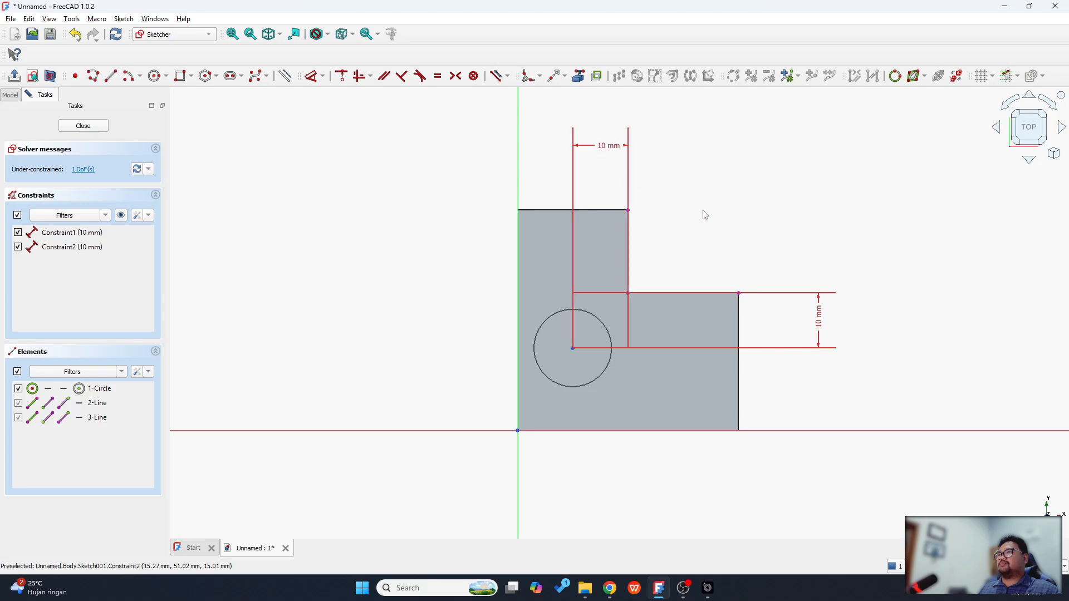
key(d)
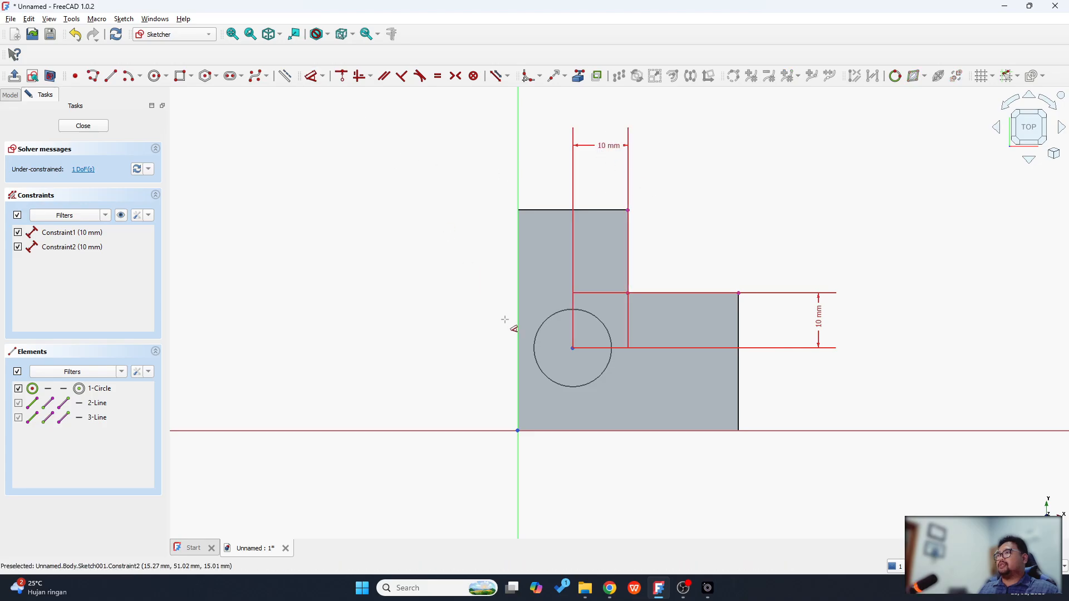
click(537, 336)
click(420, 318)
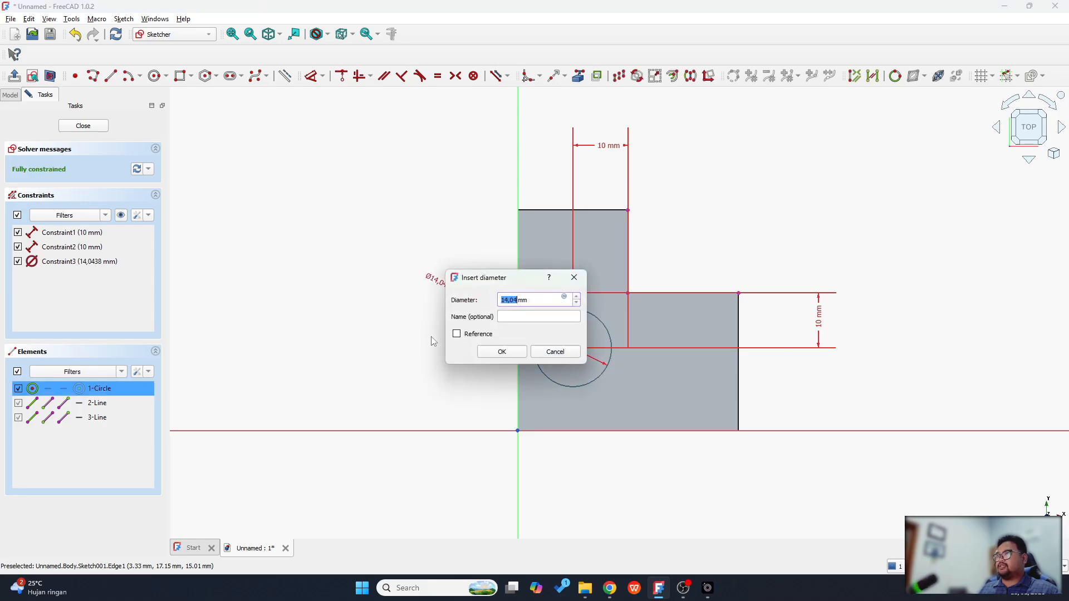
text(12)
key(Return)
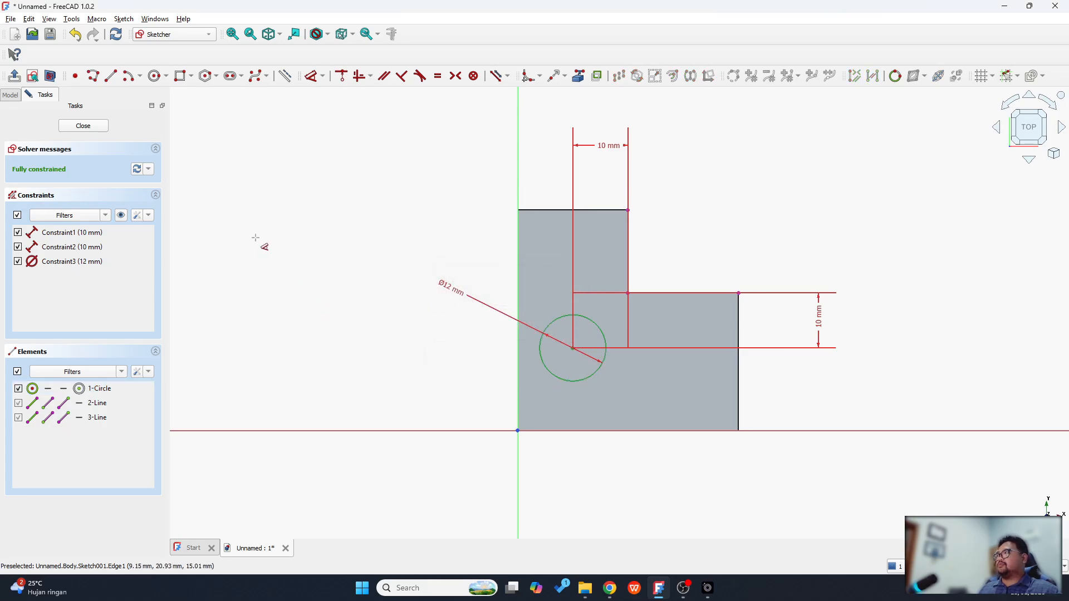
- Close the circle sketch and pad it upward from the L-shaped face to a length of 15 mm
click(83, 126)
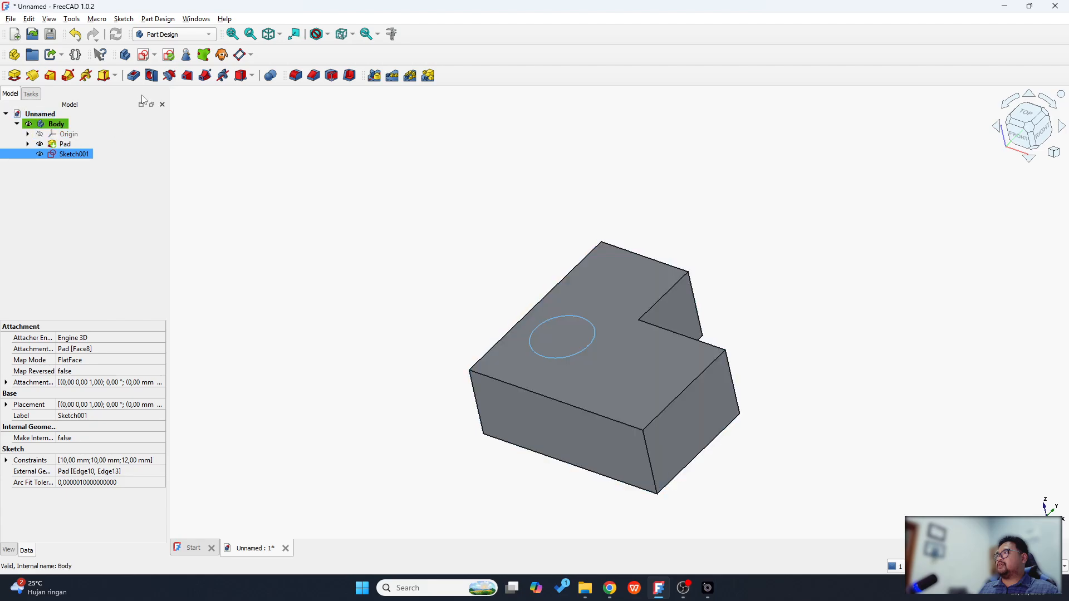
click(15, 75)
middle_drag(346, 274, 347, 265)
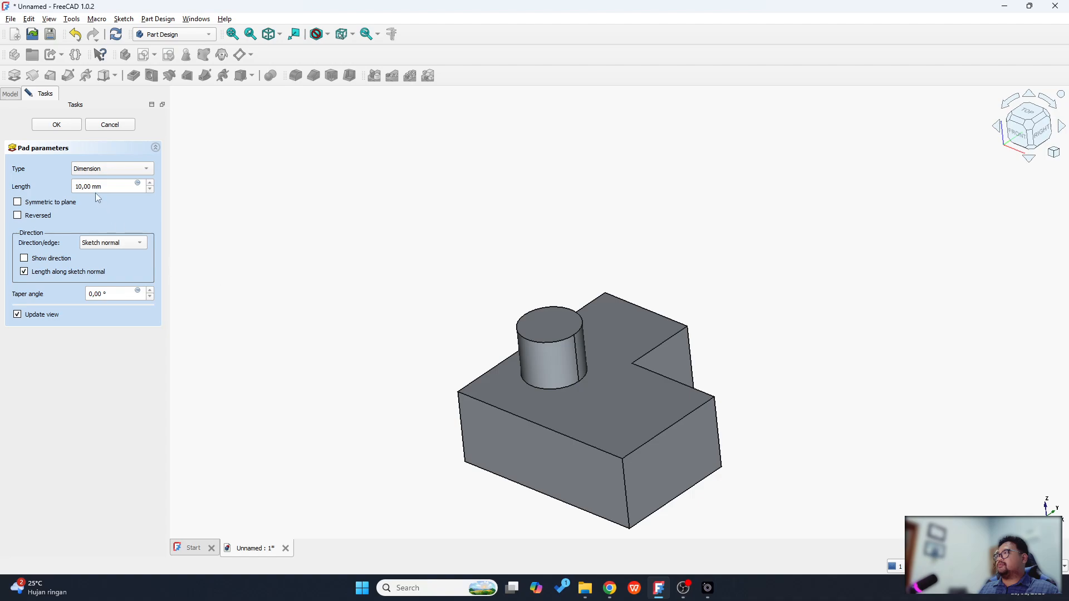
drag(116, 189, 53, 187)
text(12)
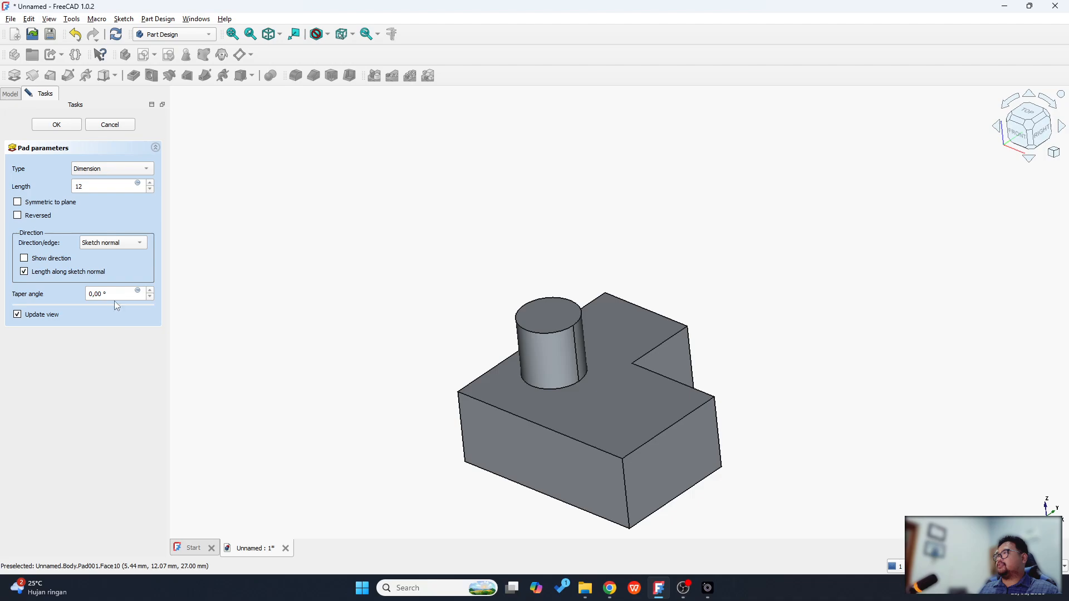
key(BackSpace)
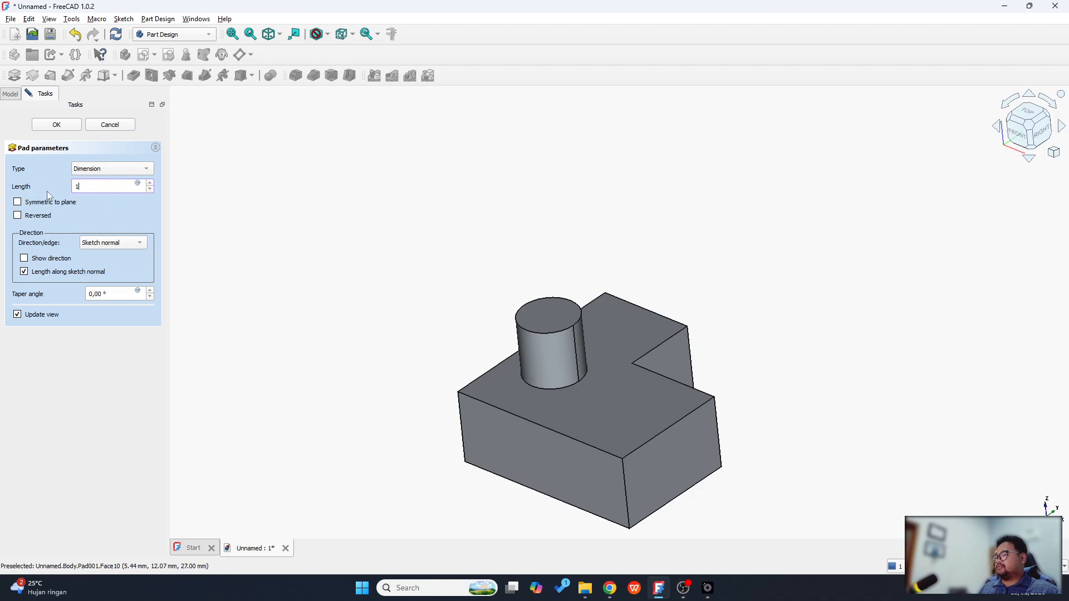
mouse_move(513, 322)
middle_down()
mouse_move(501, 282)
mouse_move(513, 321)
middle_up()
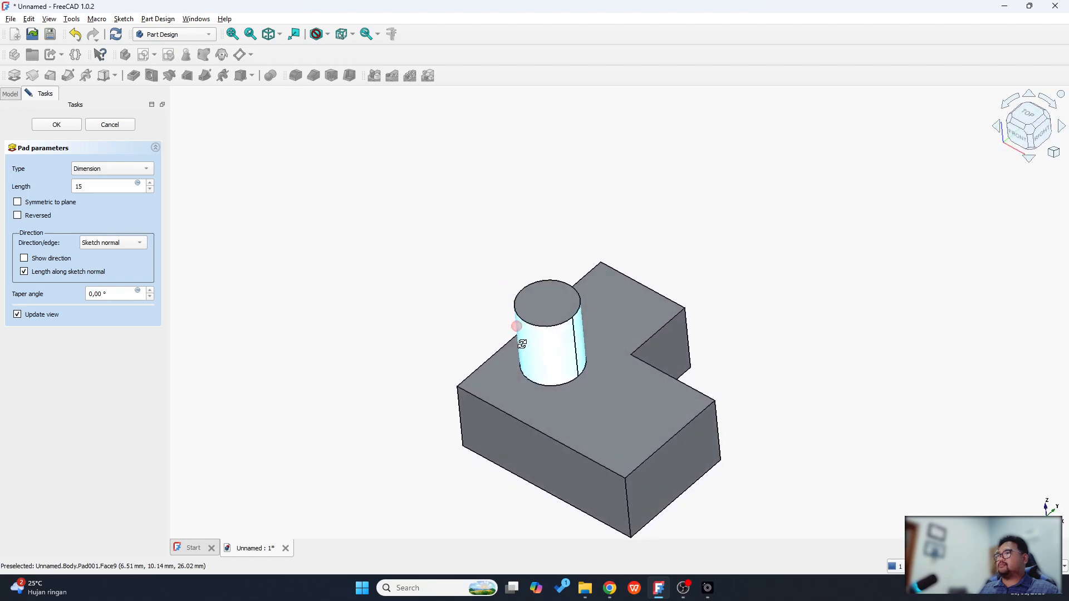
click(49, 126)
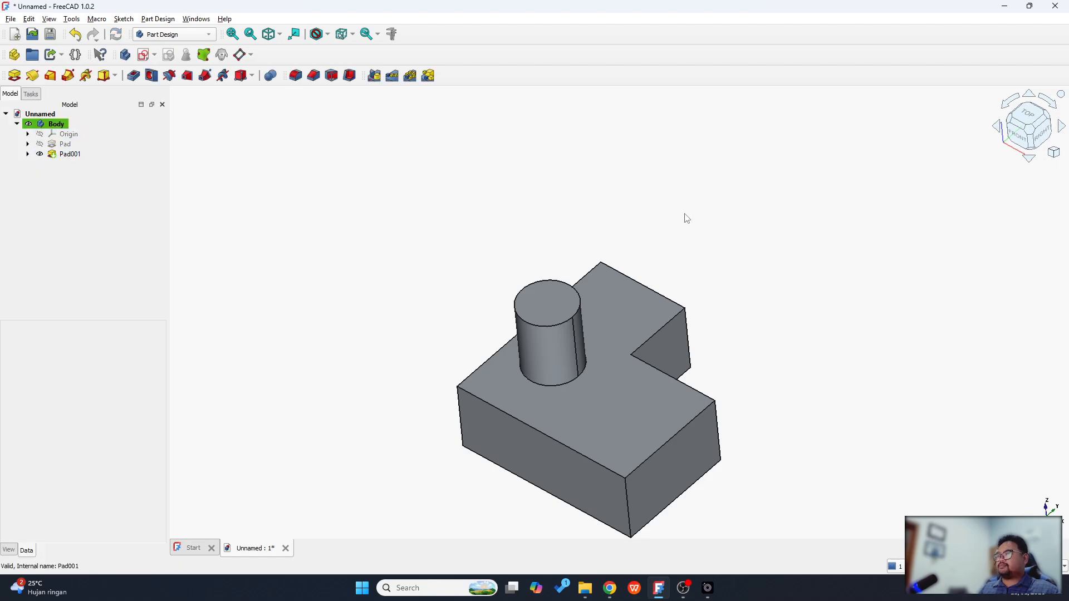
- Inspect the finished L-shaped part with its cylinder in isometric view, and switch to the "Latihan Pad Options" exercise slide
key(0)
middle_drag(717, 326, 734, 260)
scroll(727, 289, up, 1)
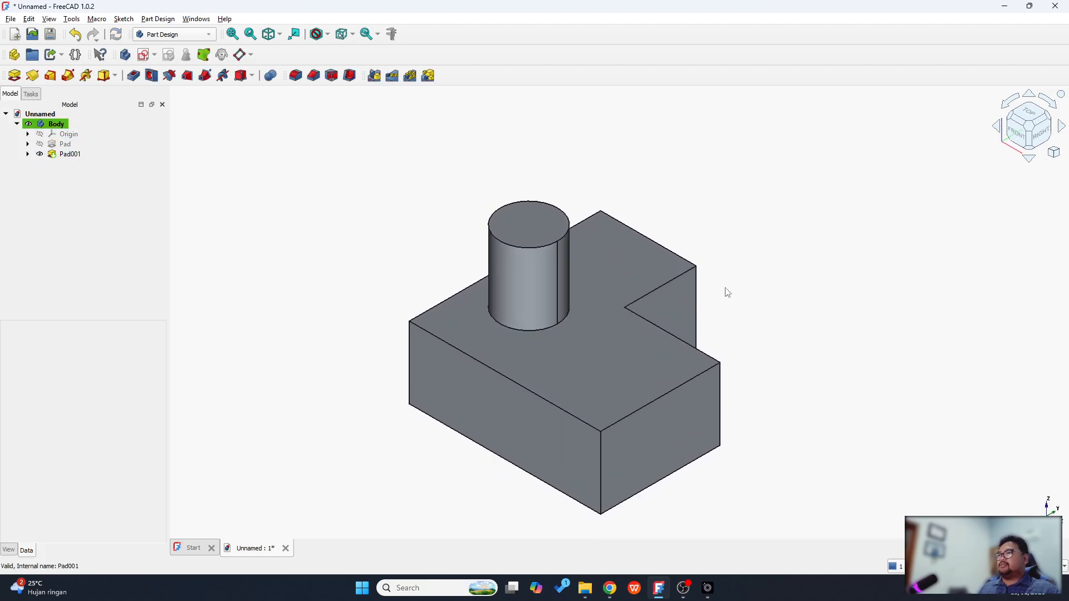
middle_drag(733, 304, 764, 284)
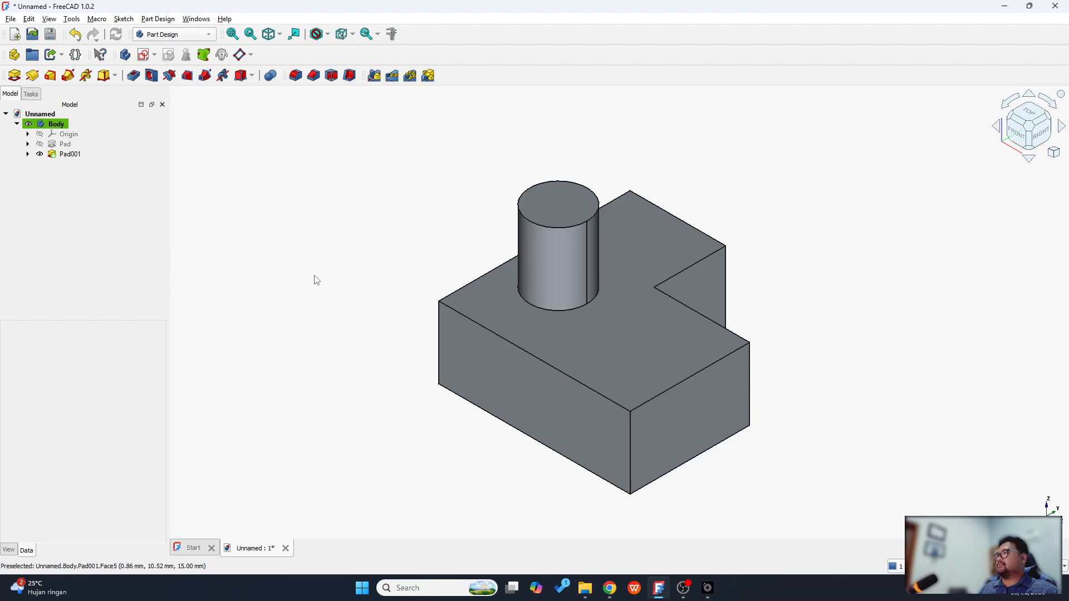
key(alt+Tab)
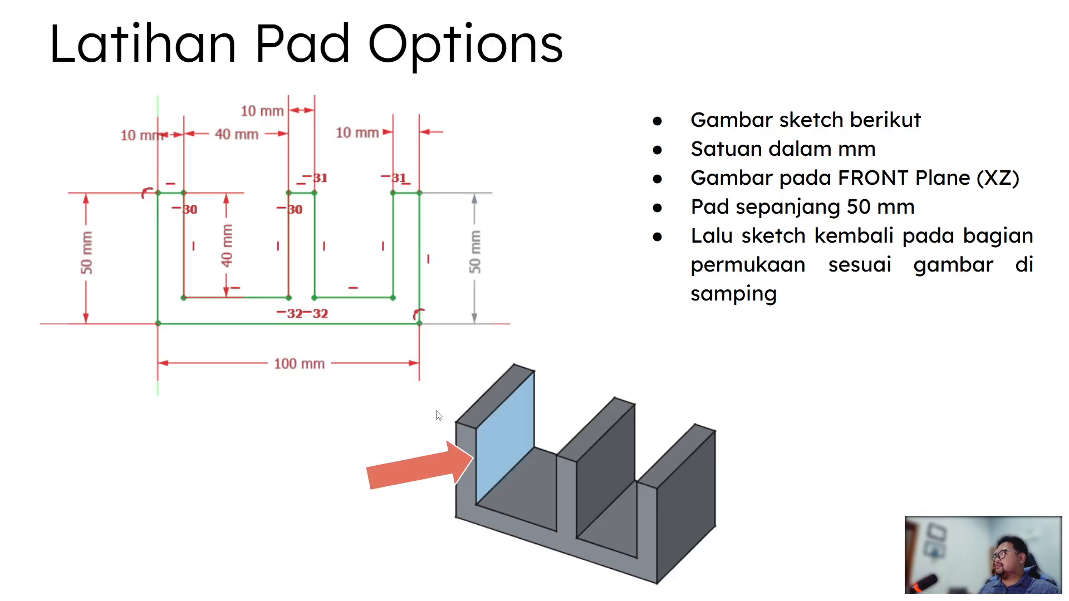
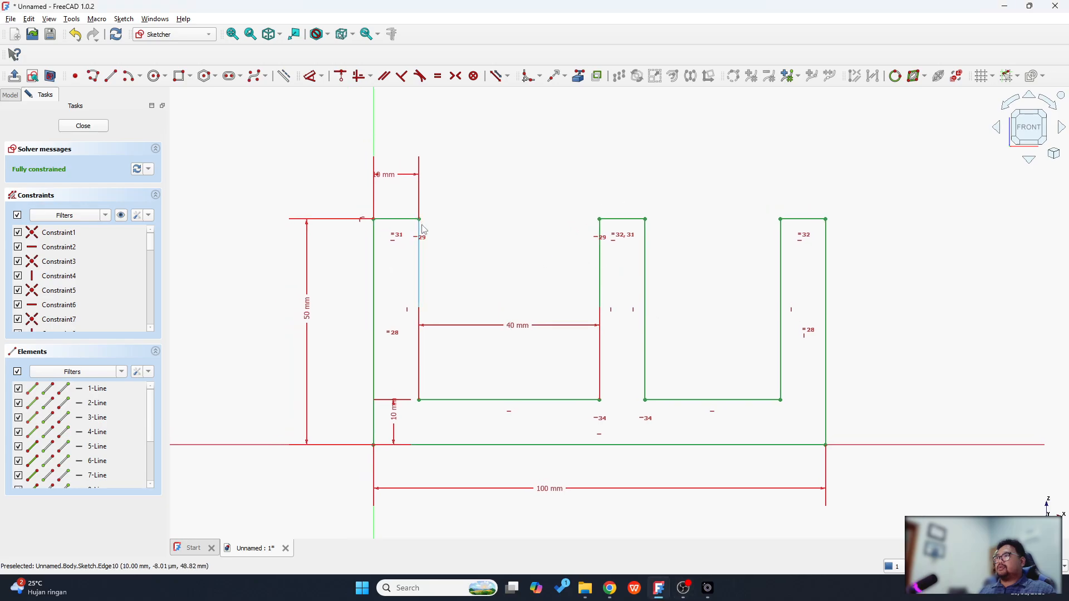
- Close the three-pronged profile sketch on the XZ plane and pad it with a length of 50 mm
click(84, 126)
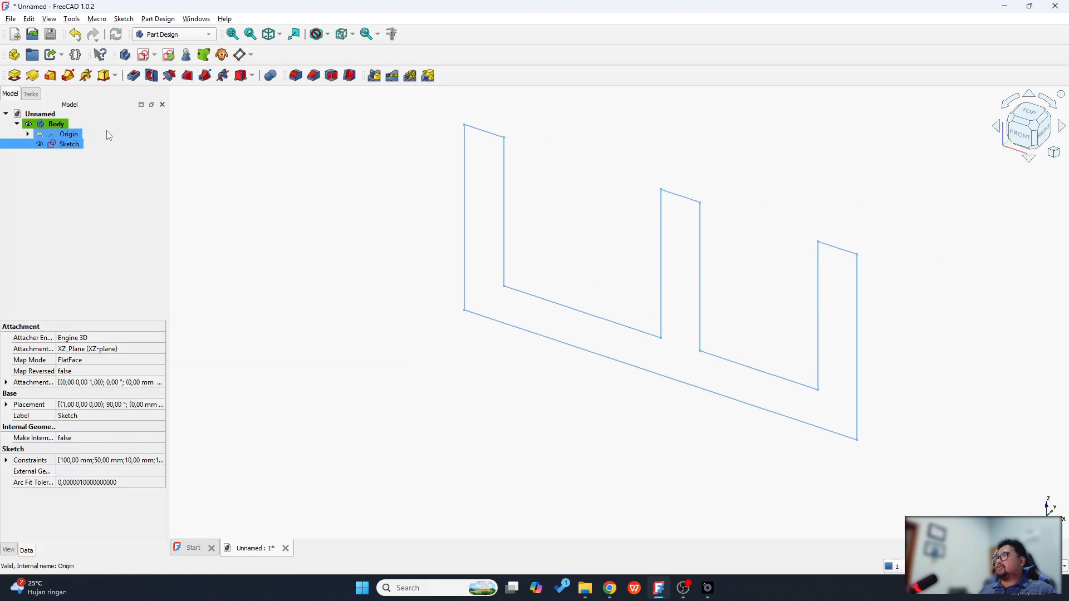
click(14, 75)
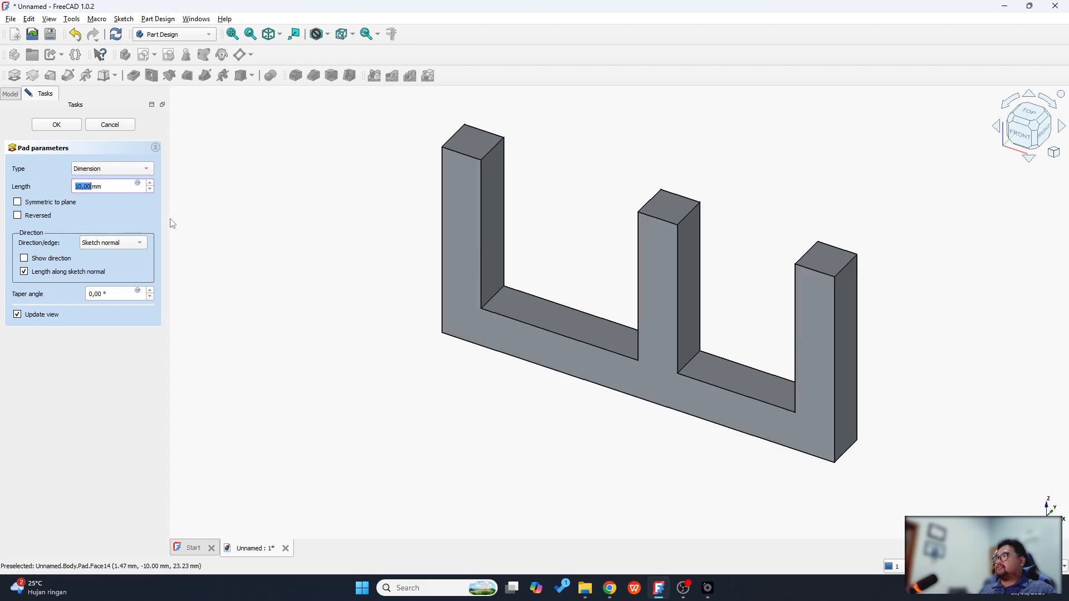
text(50)
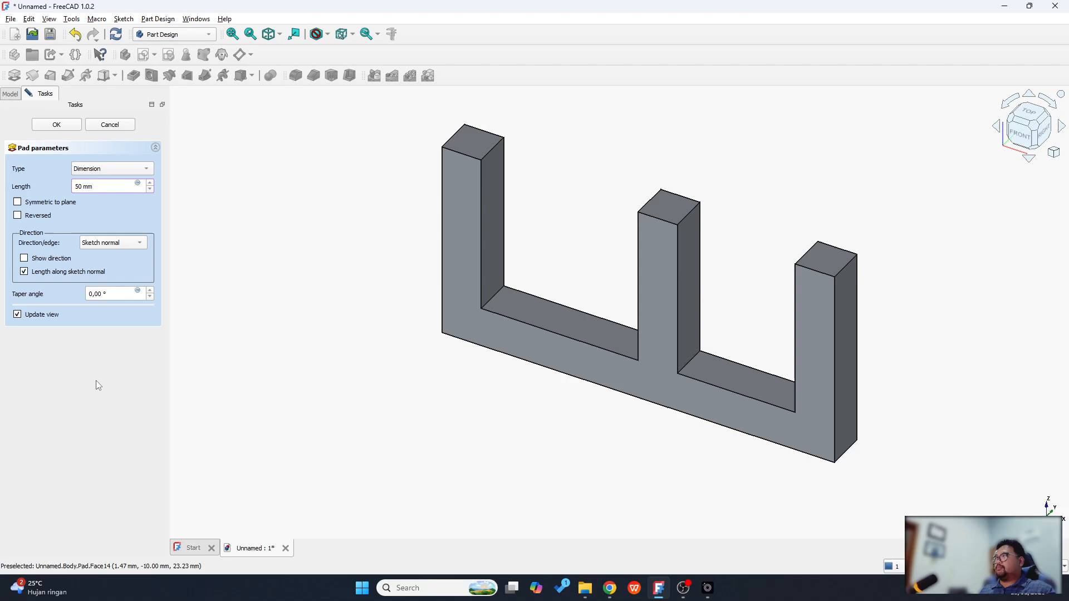
scroll(285, 253, down, 1)
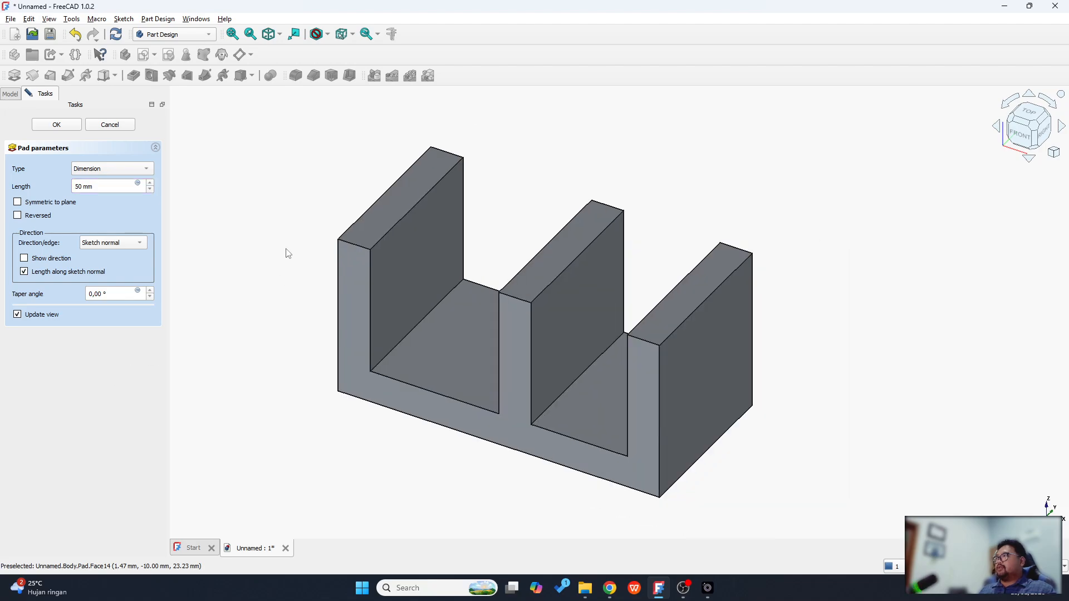
- Toggle the pad's Reversed option on and off to compare both extrusion directions, leaving it off
click(47, 221)
click(47, 221)
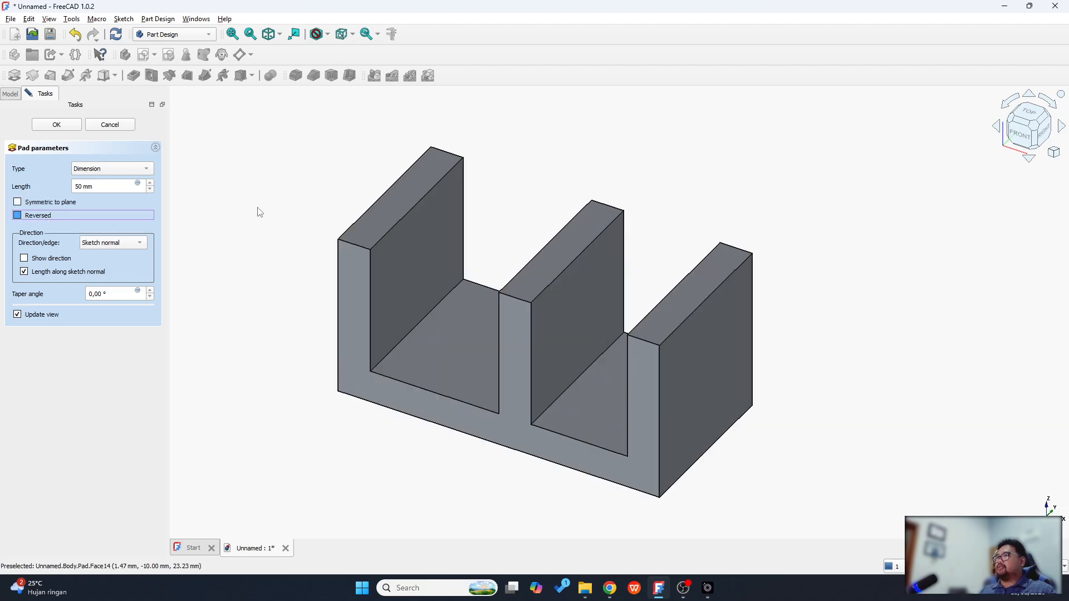
click(29, 219)
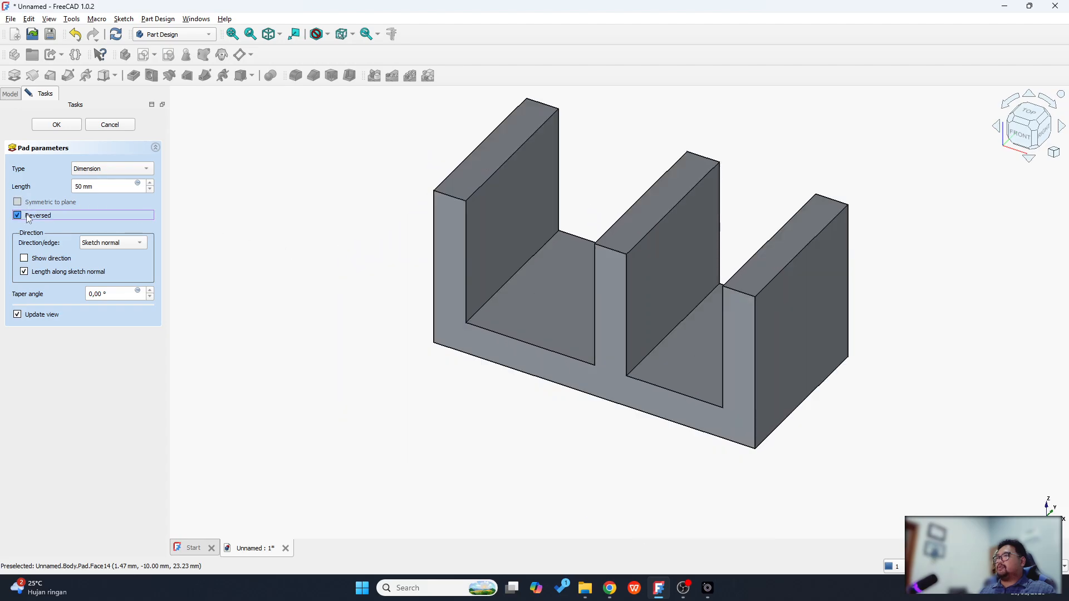
click(29, 219)
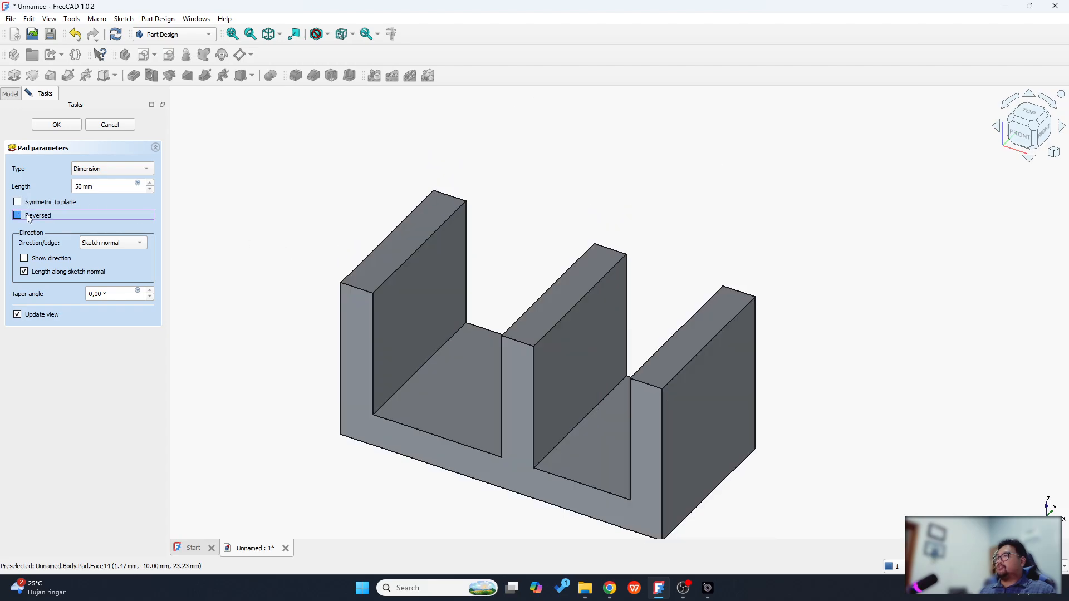
click(29, 219)
click(29, 218)
click(29, 219)
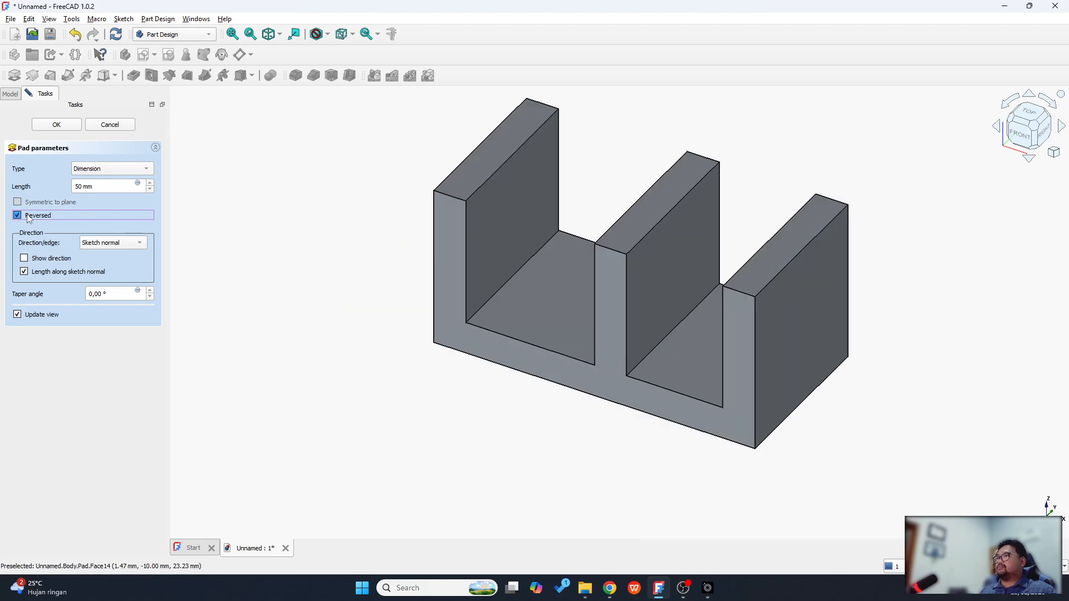
click(29, 219)
mouse_move(341, 227)
middle_down()
mouse_move(306, 210)
mouse_move(317, 216)
middle_up()
click(43, 218)
click(43, 217)
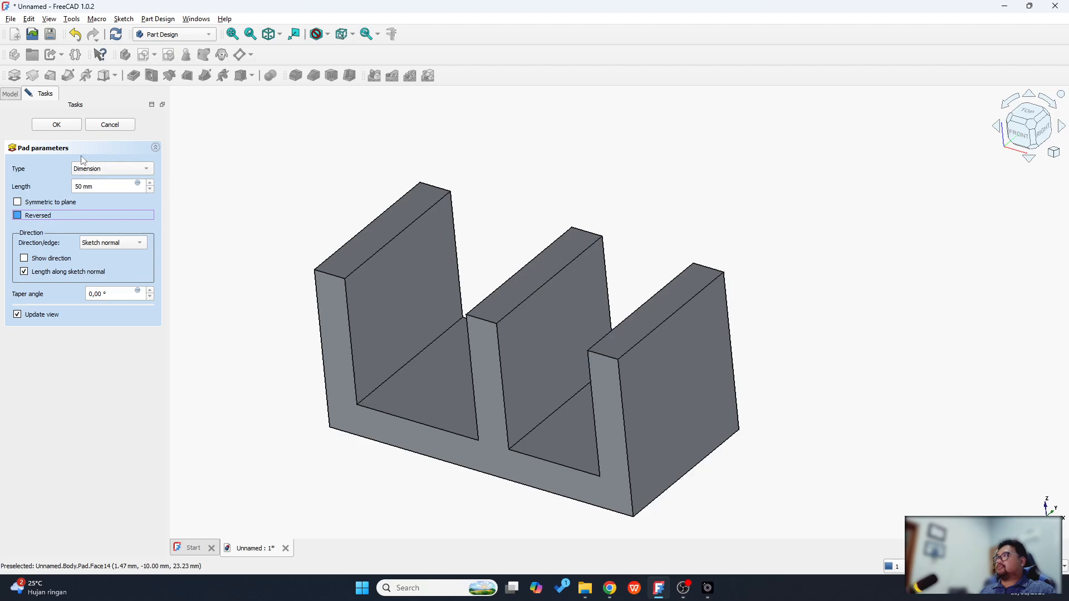
- Confirm the 50 mm pad and start a sketch on the left wall's inner face, with the face turned upright
click(61, 124)
middle_drag(283, 173, 324, 168)
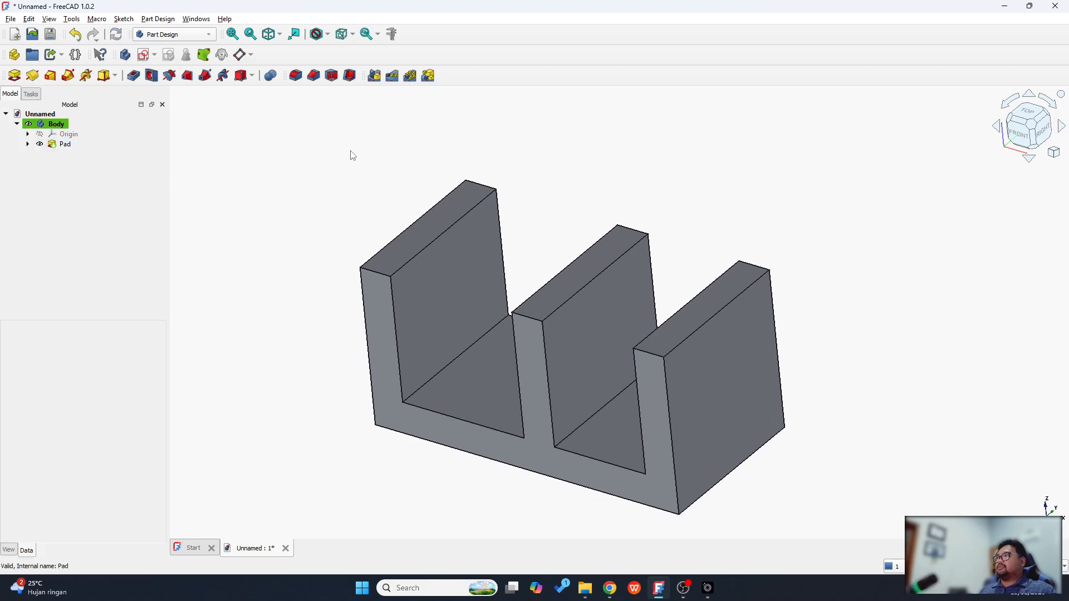
click(475, 273)
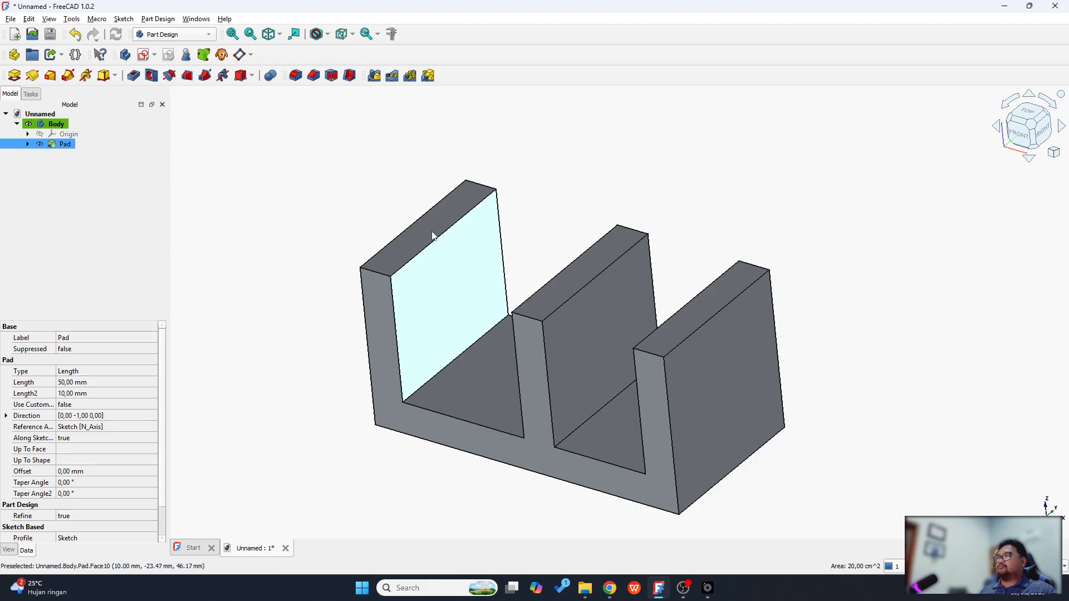
click(293, 184)
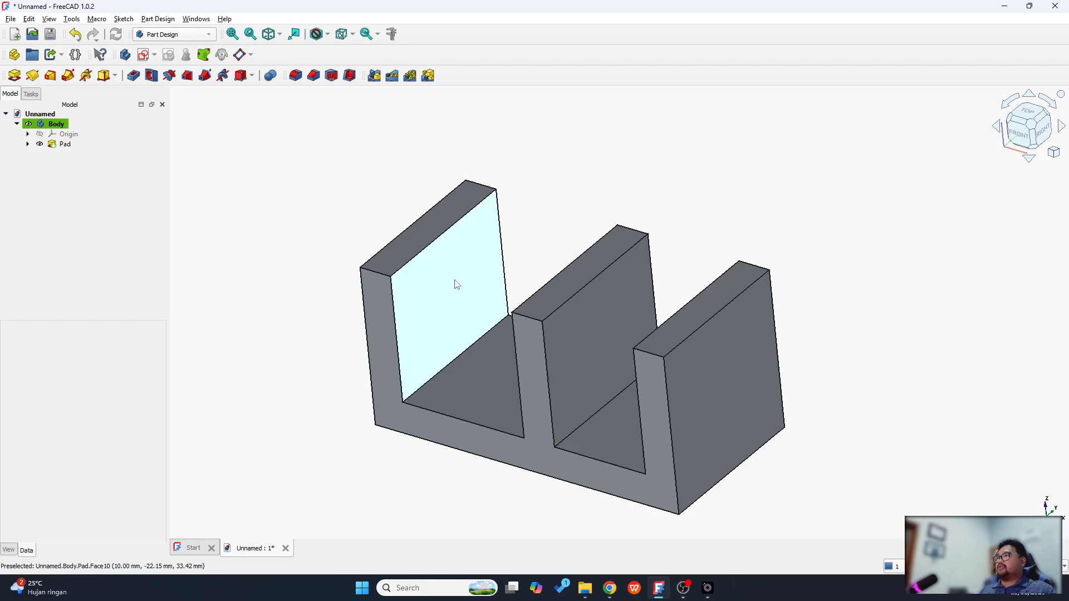
click(456, 286)
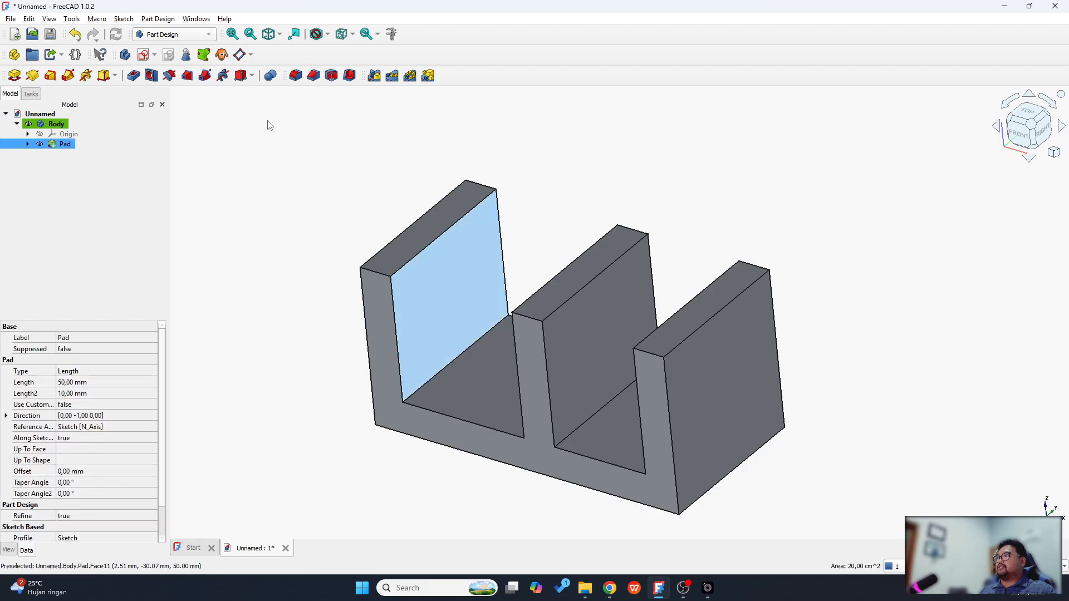
click(146, 54)
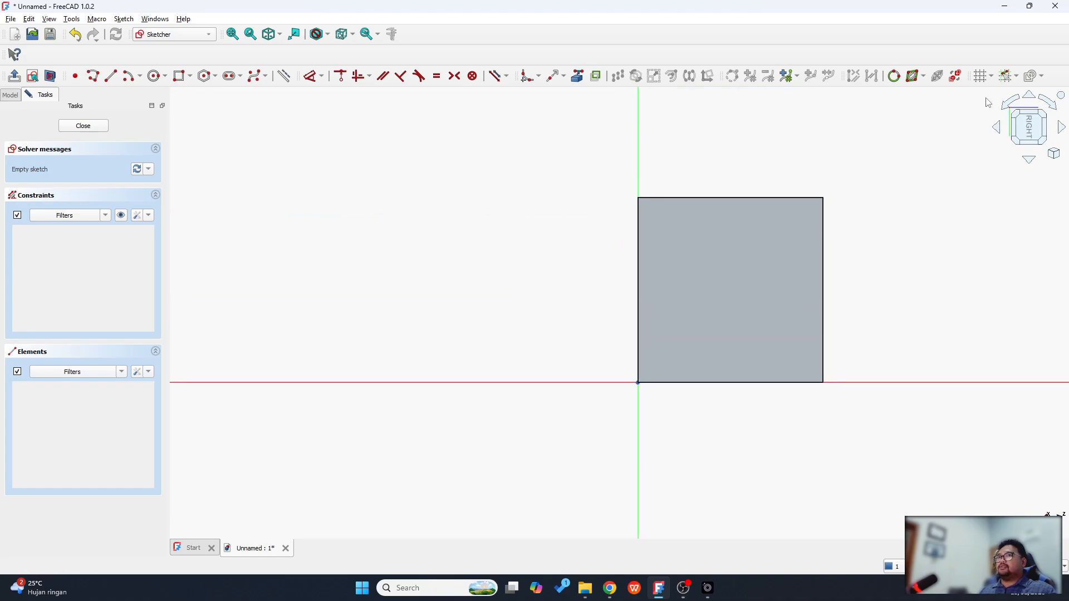
click(1009, 102)
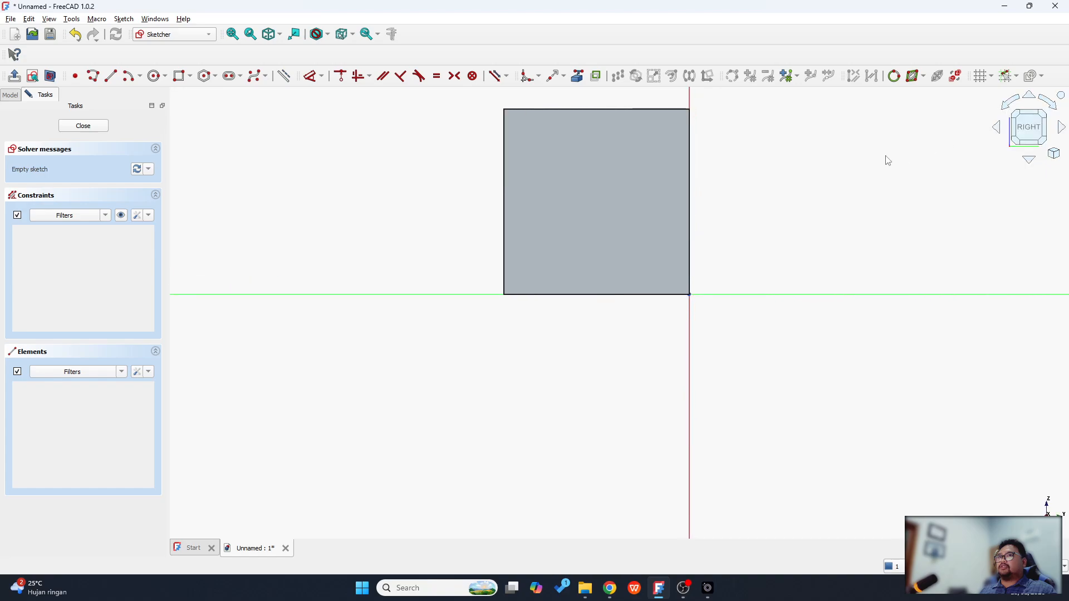
scroll(635, 261, up, 1)
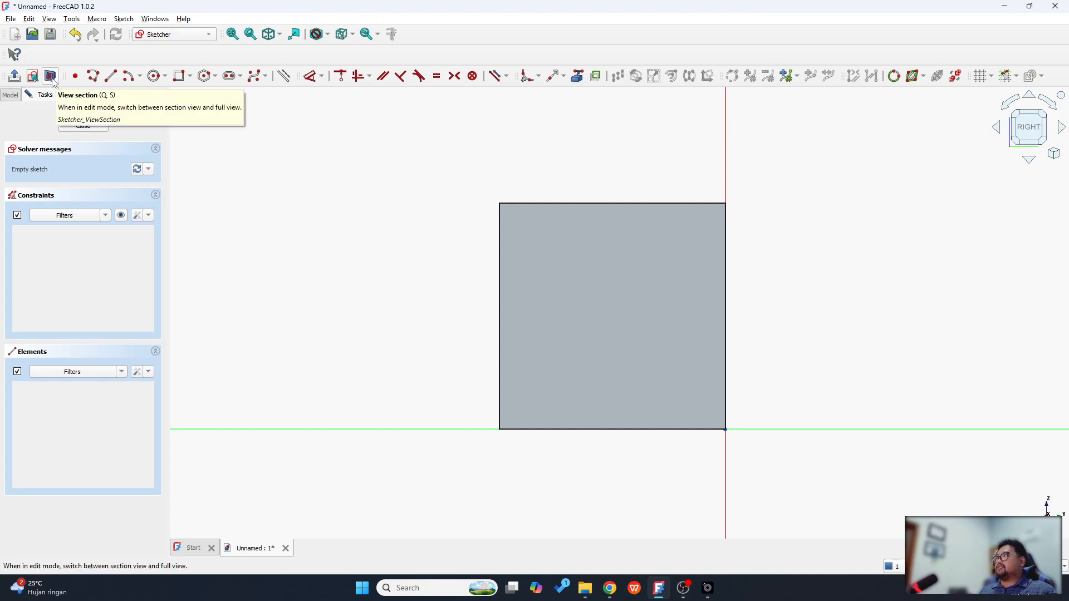
- Draw a circle by its centre on the upper part of the wall face and turn on section view
click(156, 75)
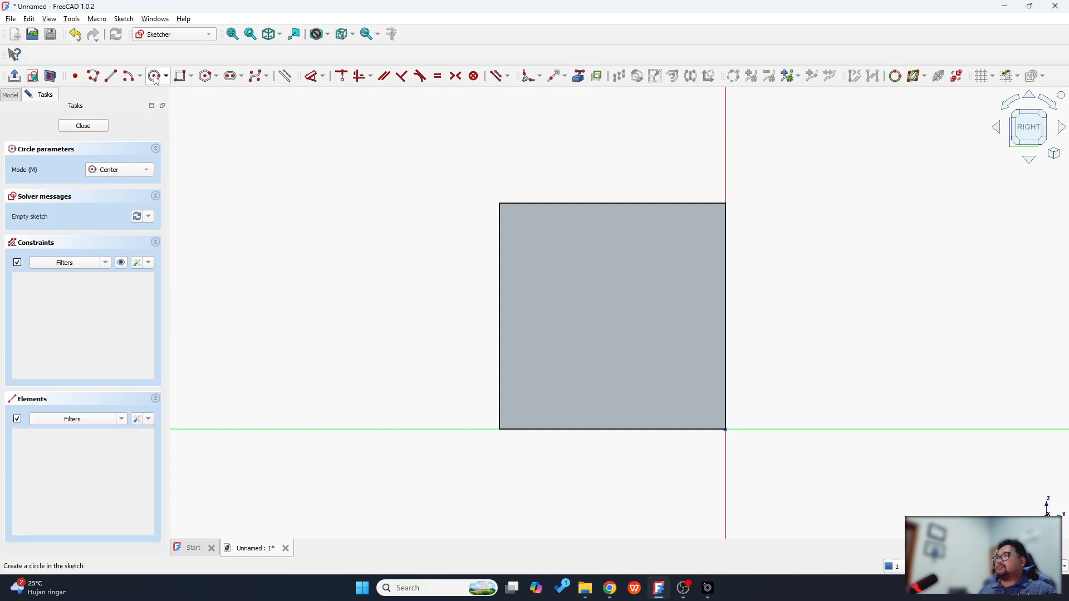
click(608, 283)
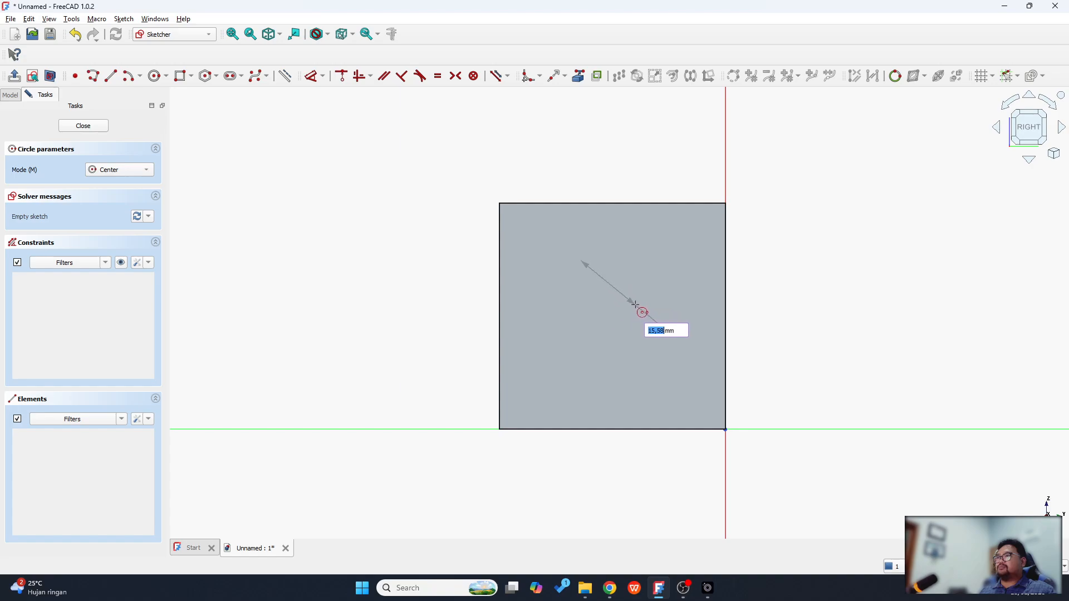
click(657, 311)
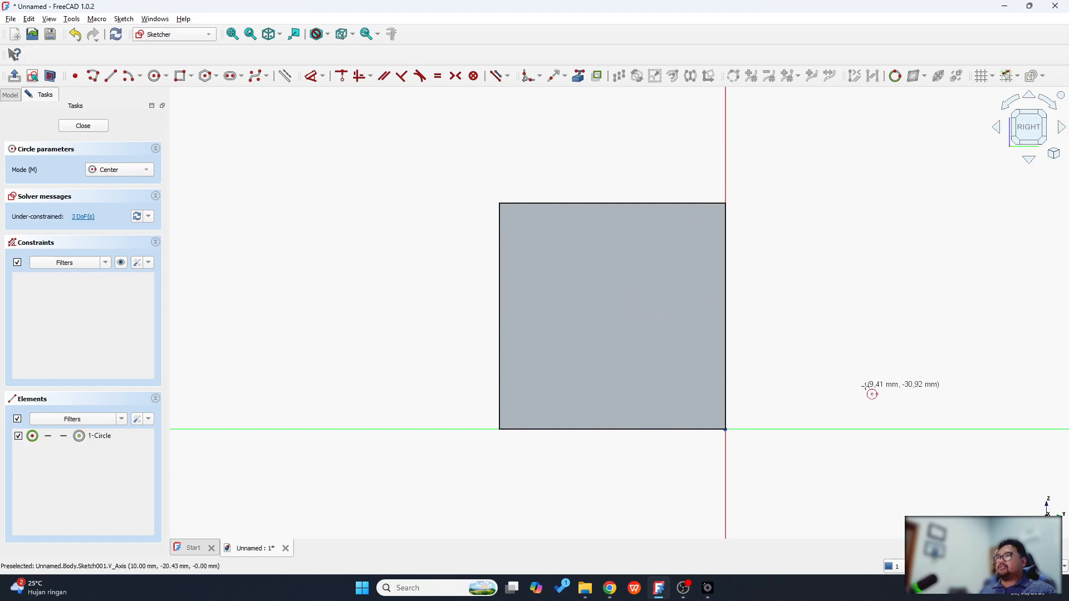
click(54, 79)
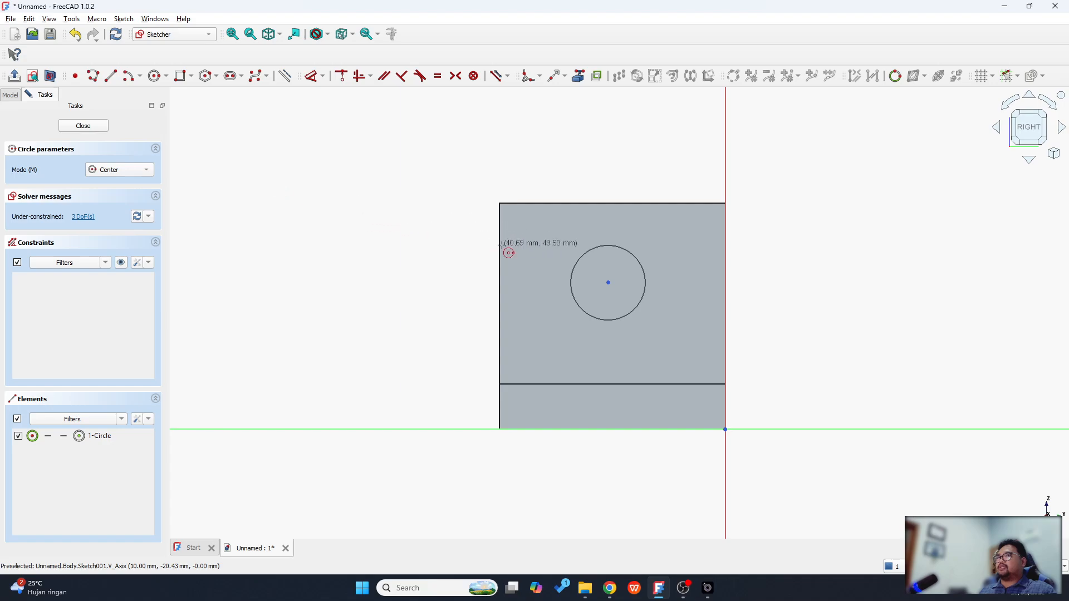
- End the Circle tool, shift the circle slightly by its centre point on the wall face, and close the sketch
middle_drag(551, 248, 706, 295)
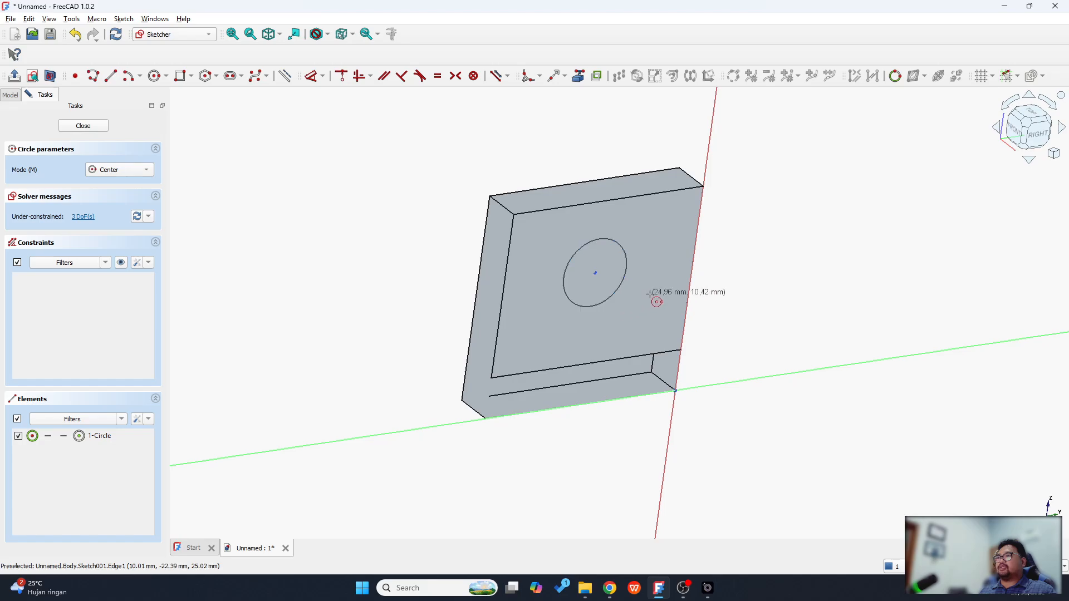
click(1032, 139)
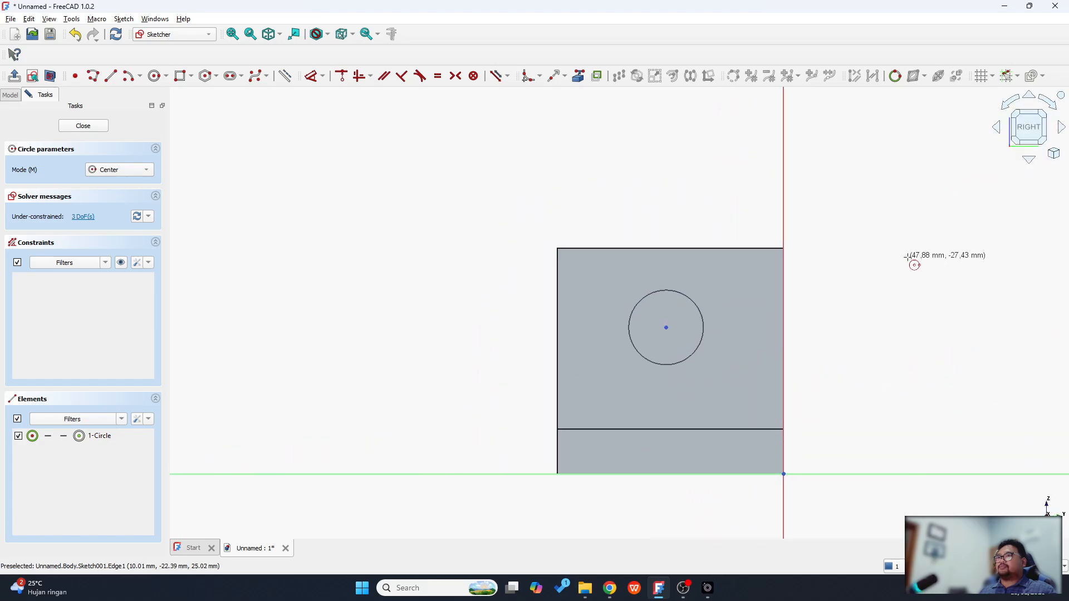
right_click(593, 275)
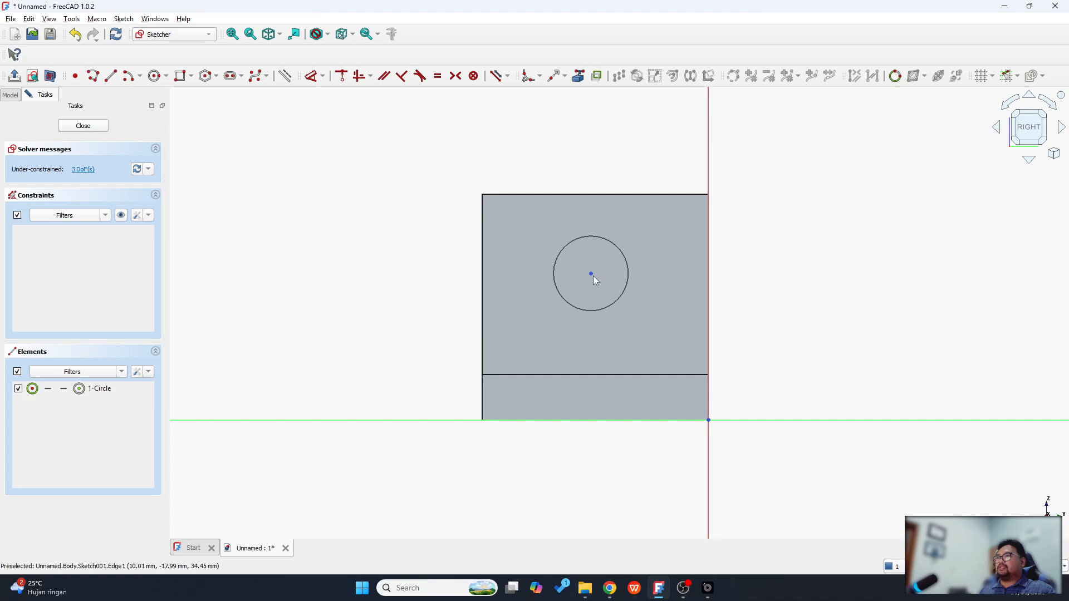
mouse_move(592, 275)
mouse_down()
mouse_move(608, 289)
mouse_move(596, 284)
mouse_up()
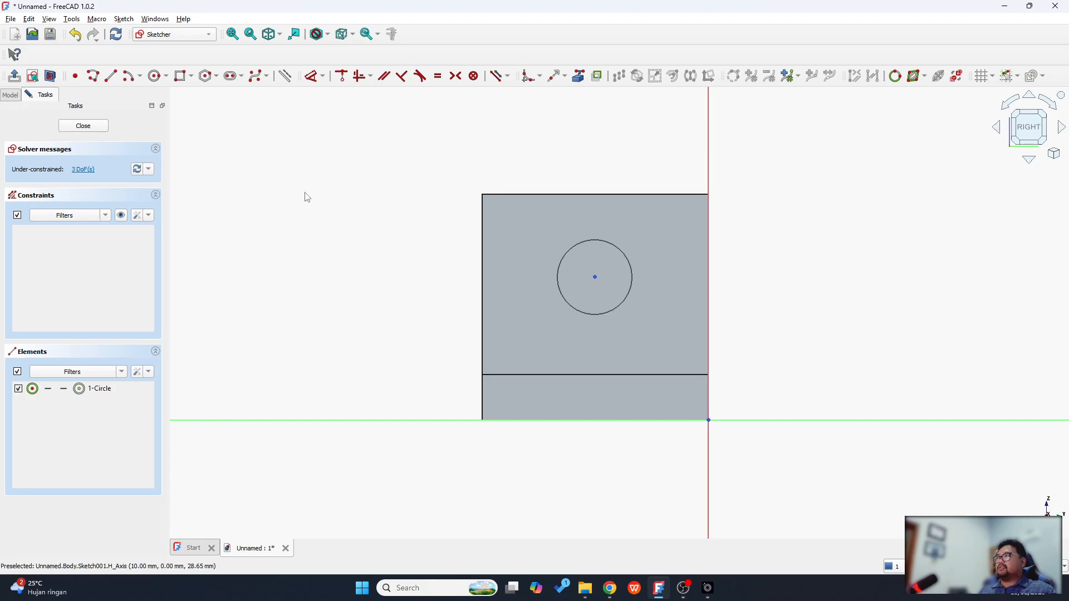
click(84, 127)
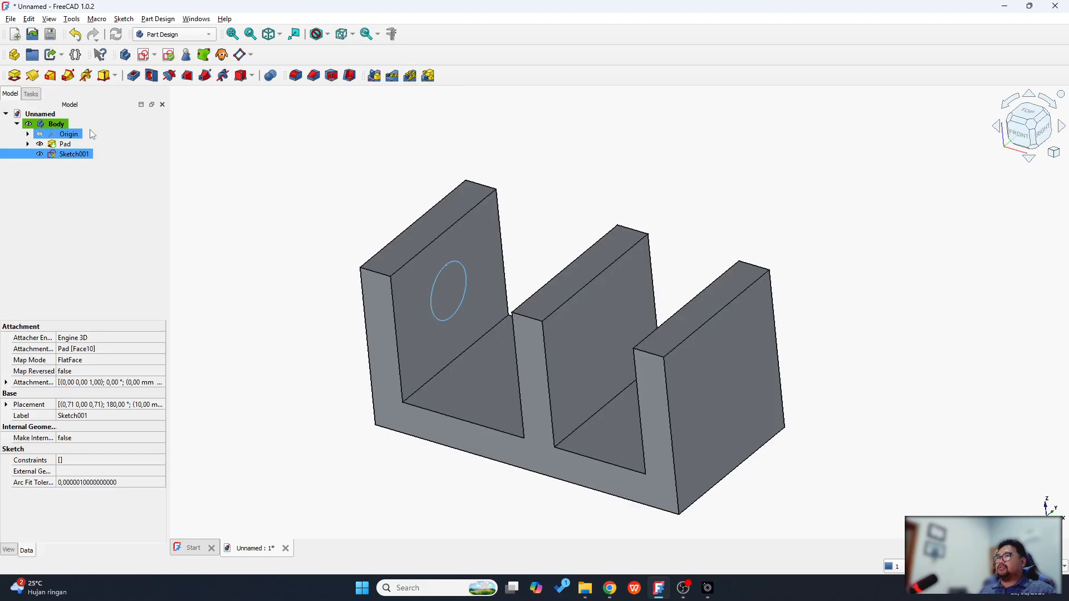
- Pad the circle sketch from the left wall's inner face with the Dimension type and set the length to 27 mm
click(312, 206)
scroll(322, 229, up, 2)
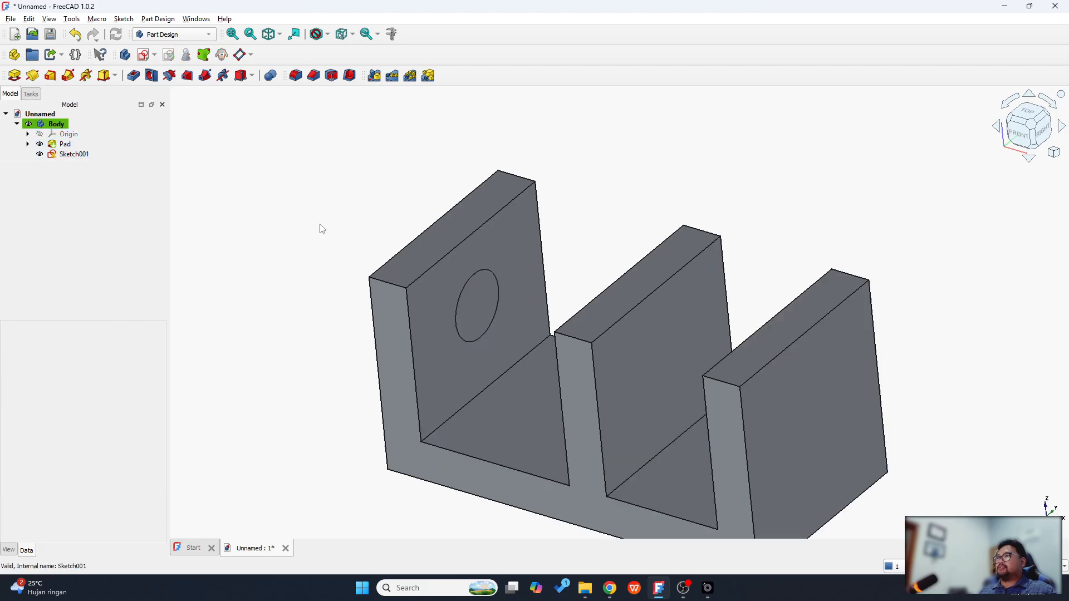
middle_drag(322, 229, 345, 202)
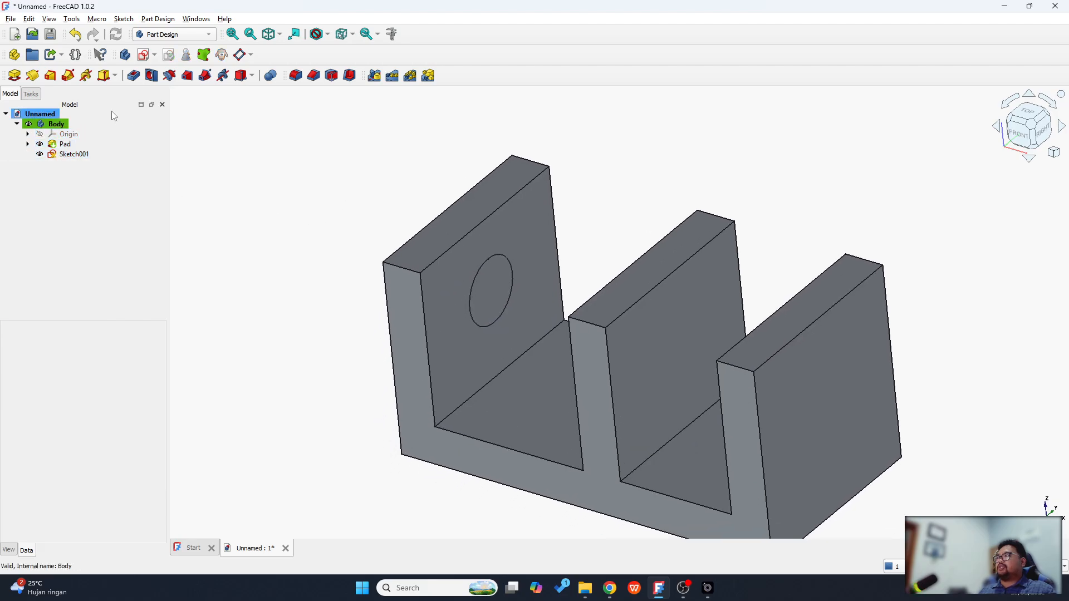
click(14, 75)
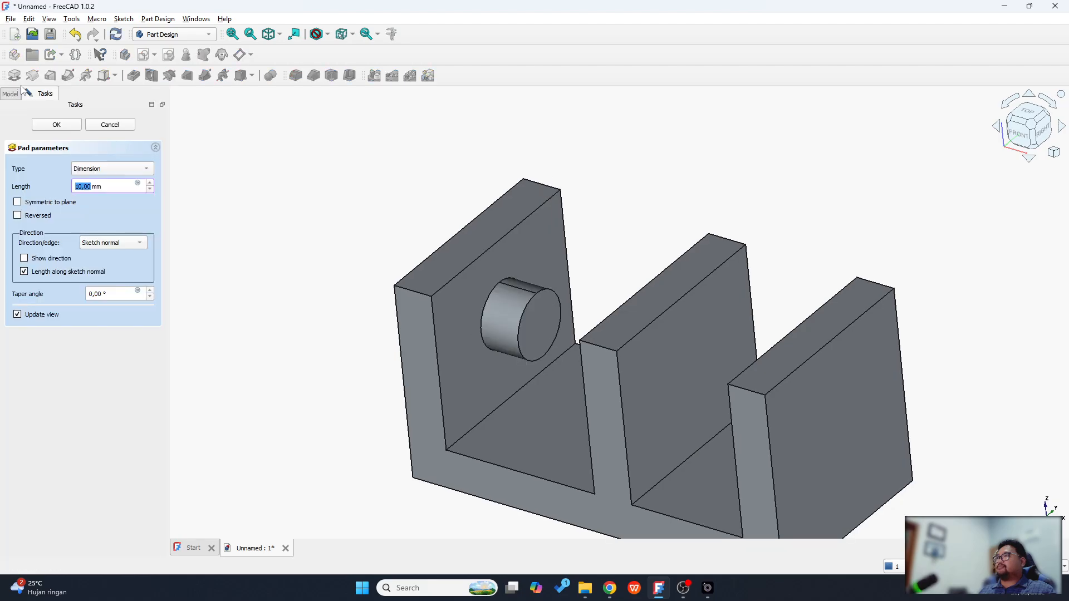
middle_drag(407, 239, 414, 222)
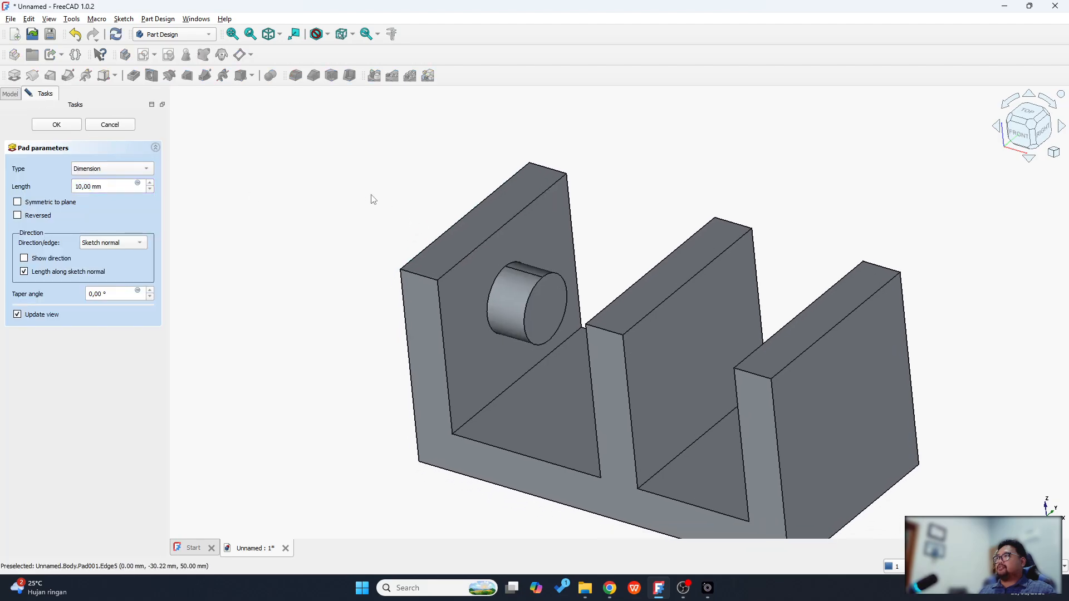
click(112, 172)
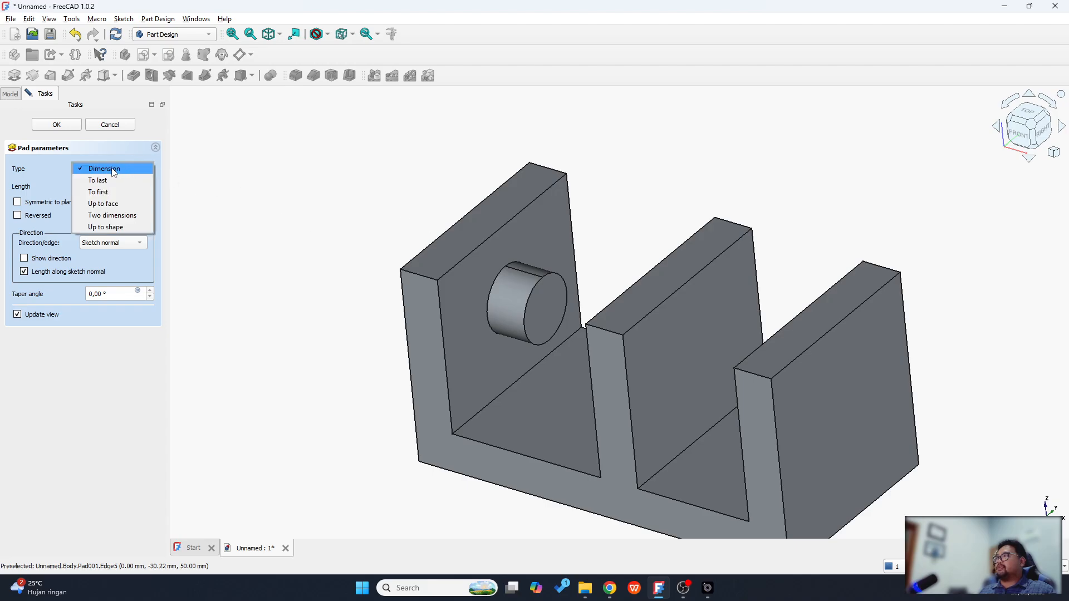
click(114, 170)
scroll(152, 184, up, 9)
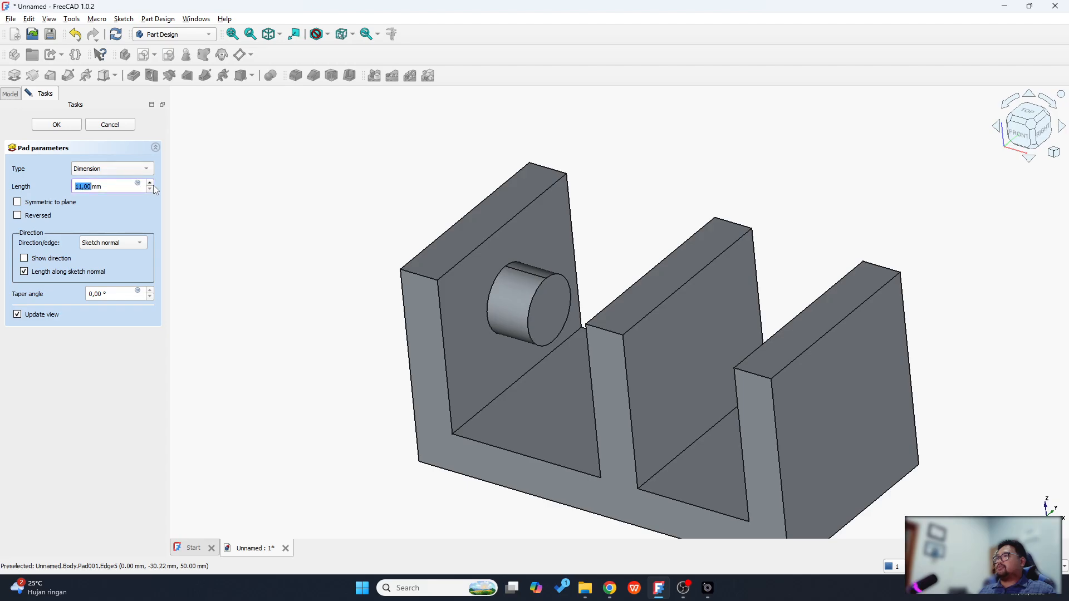
scroll(152, 185, up, 2)
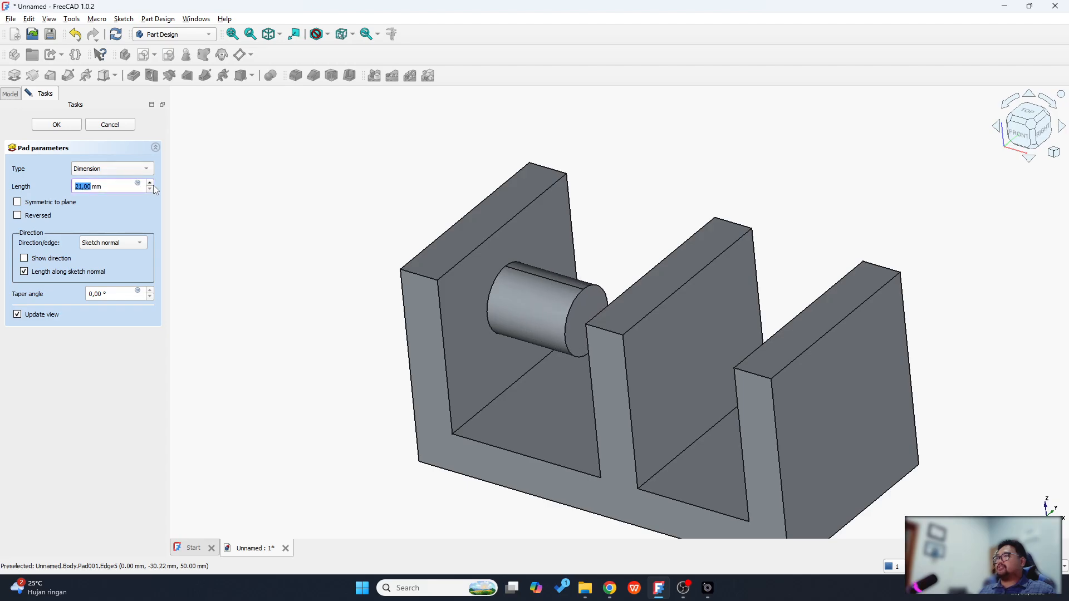
scroll(150, 187, up, 6)
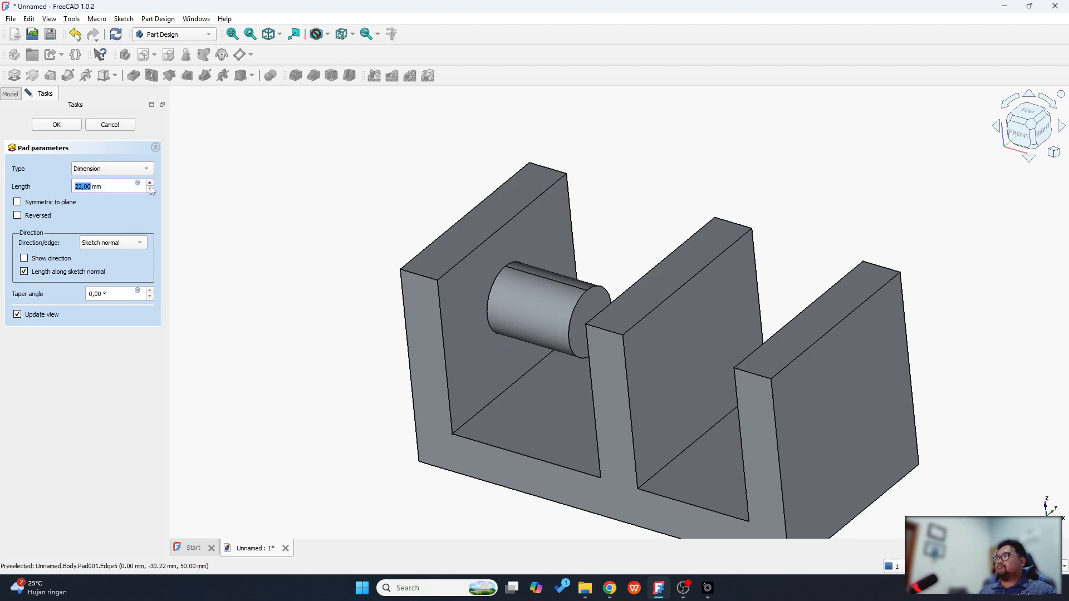
middle_drag(254, 192, 303, 212)
- Switch the cylinder pad's type to To last and look at how far it extends through the walls
click(121, 171)
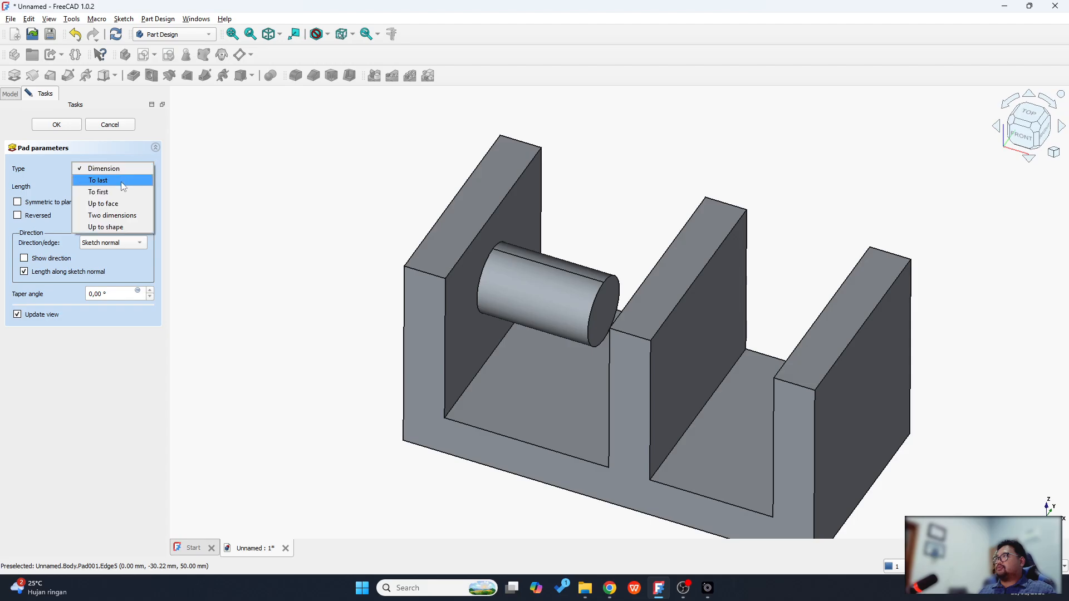
click(122, 181)
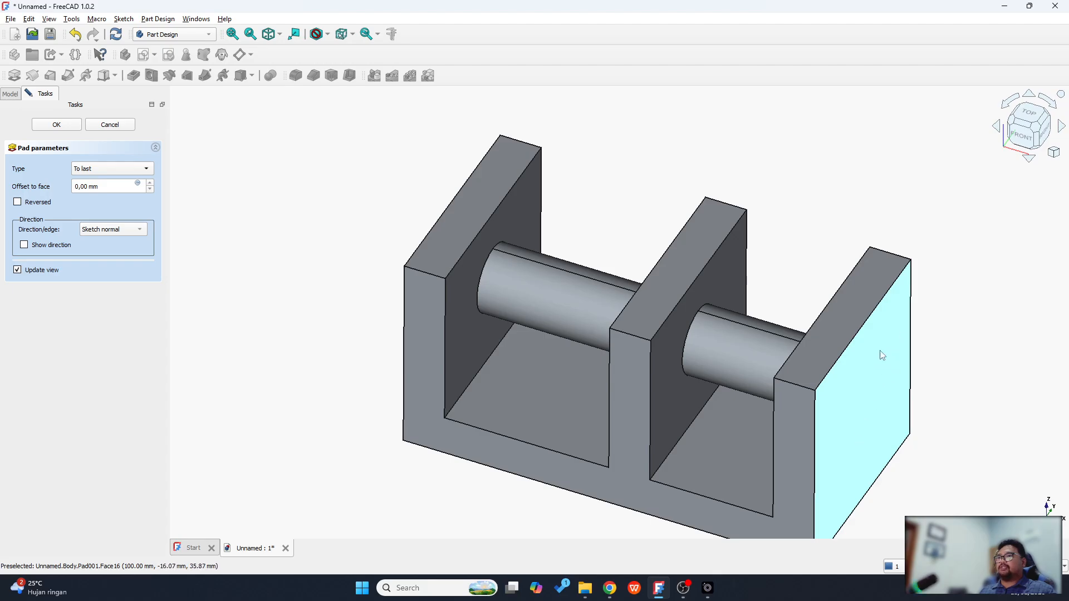
mouse_move(866, 384)
middle_down()
mouse_move(944, 400)
mouse_move(863, 379)
middle_up()
- Switch the cylinder pad's type to To first and orbit to examine where it ends at the middle wall
click(74, 168)
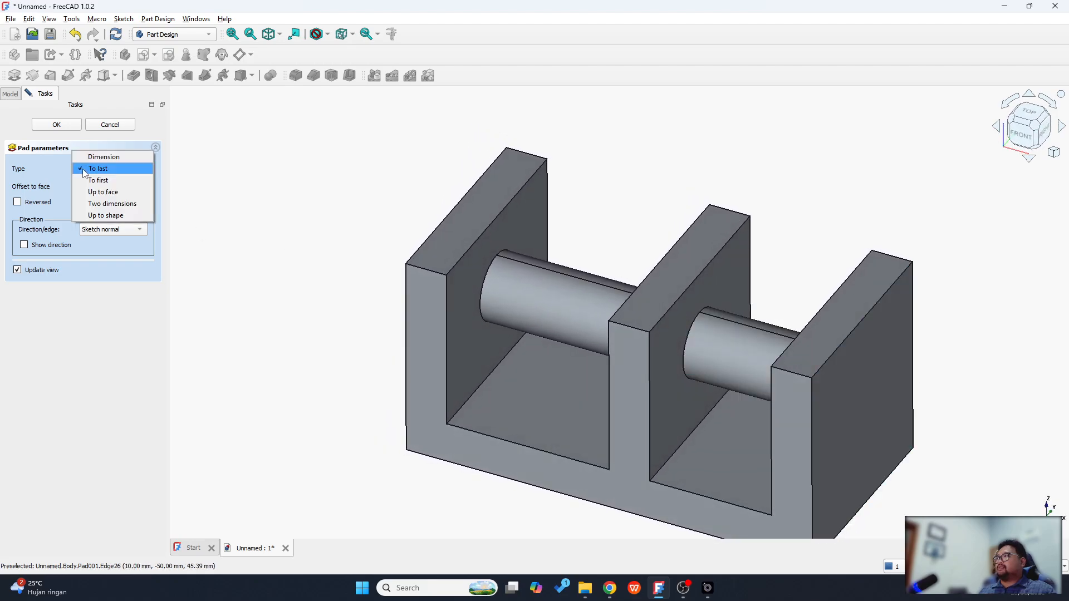
click(97, 178)
middle_drag(306, 234, 583, 236)
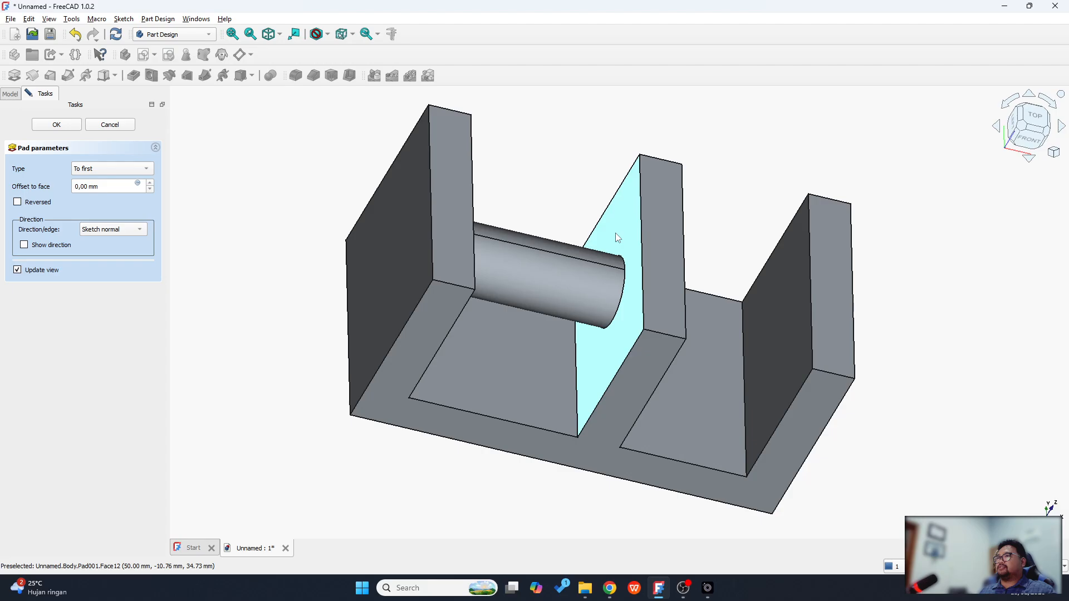
- Try the Up to face pad type, targeting the right wall's inner face first and then the middle wall's left face
click(114, 171)
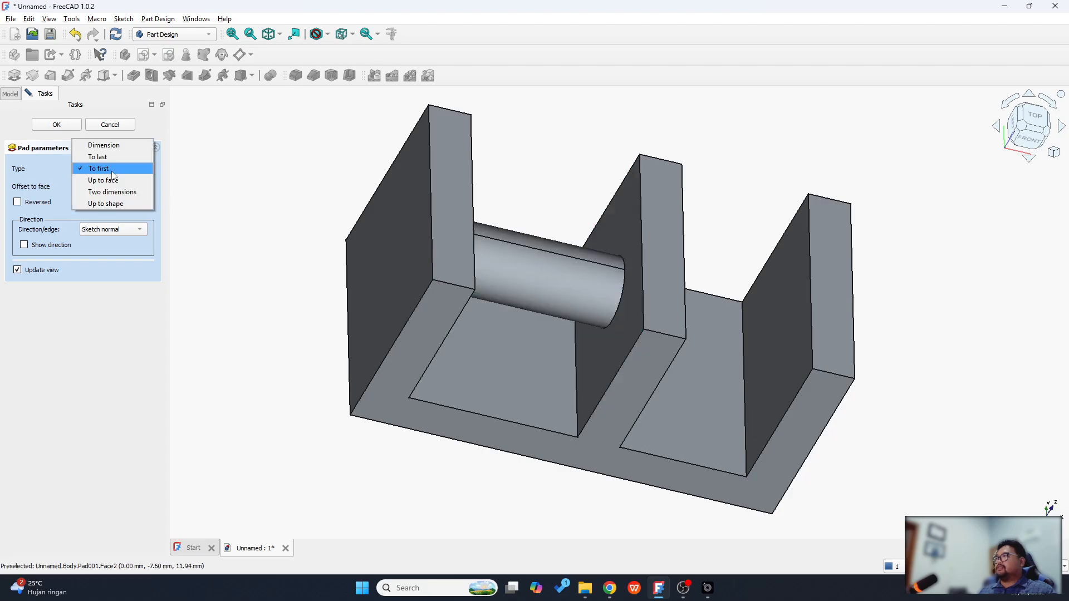
click(113, 180)
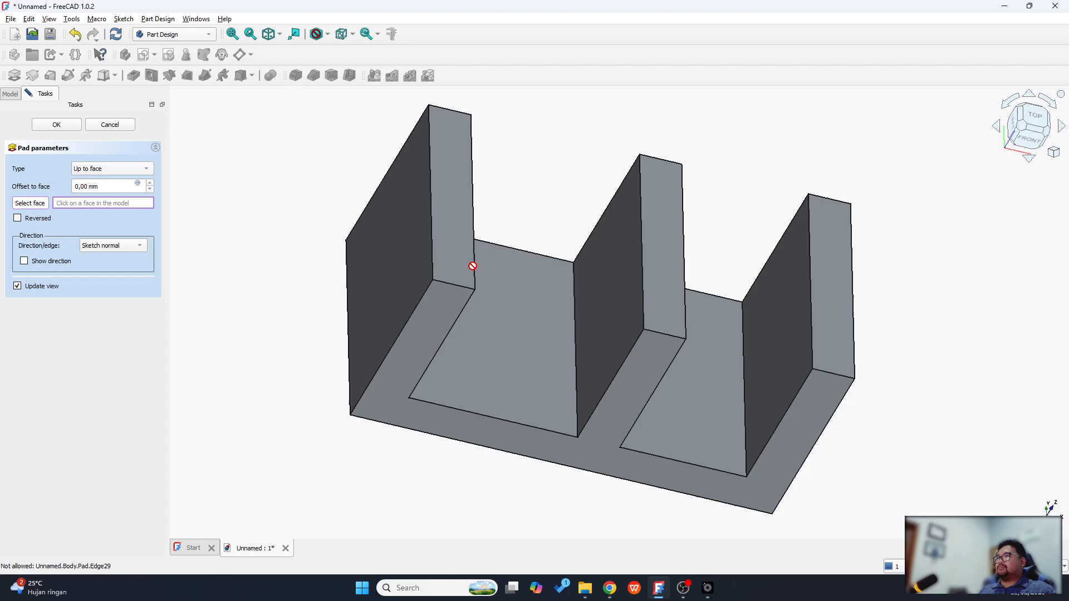
click(765, 305)
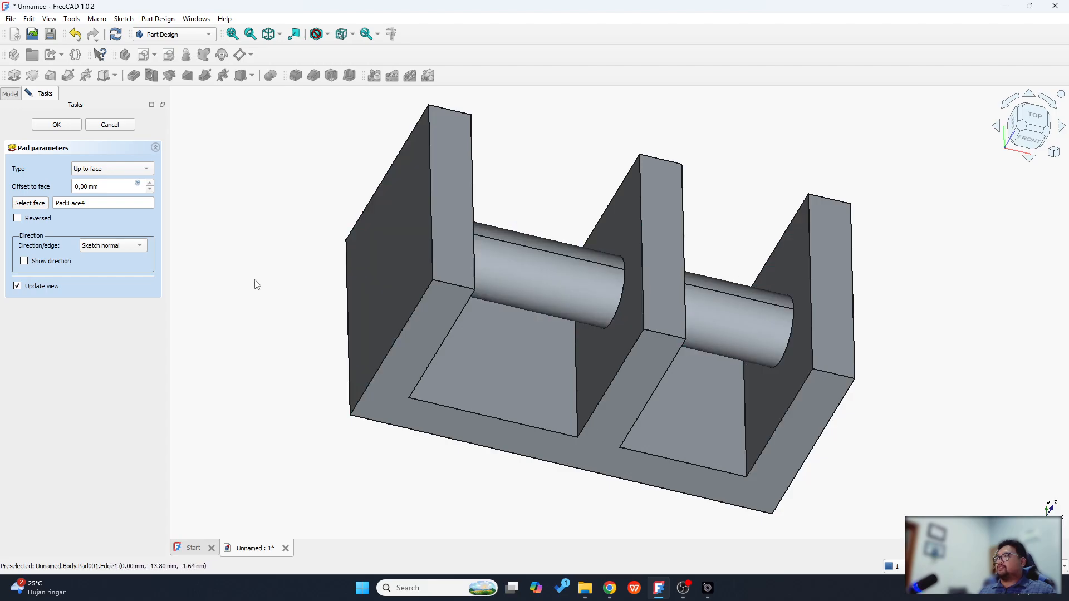
click(103, 205)
click(30, 203)
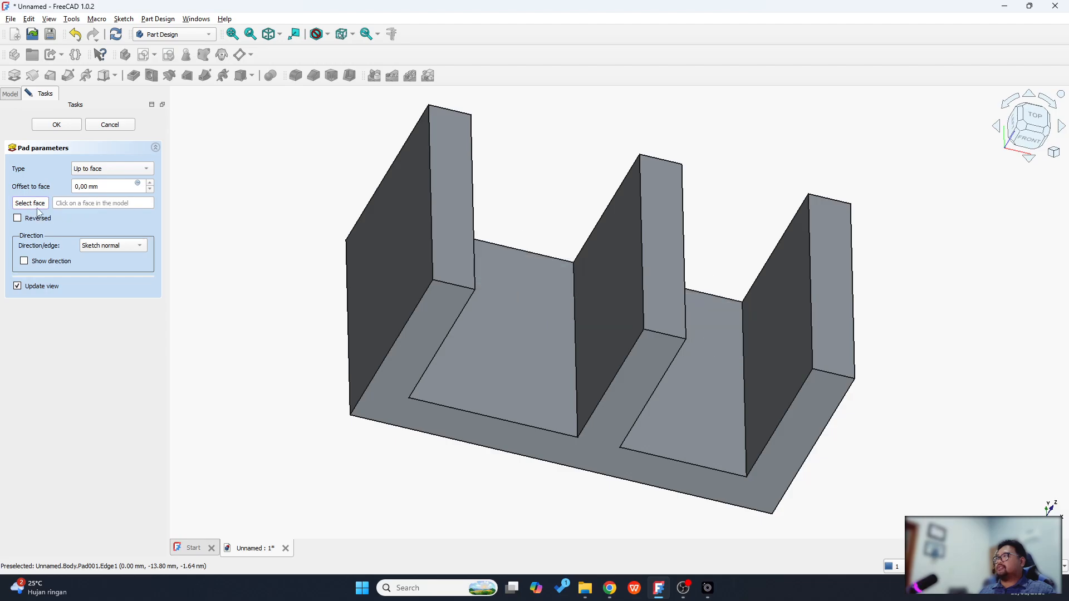
click(627, 321)
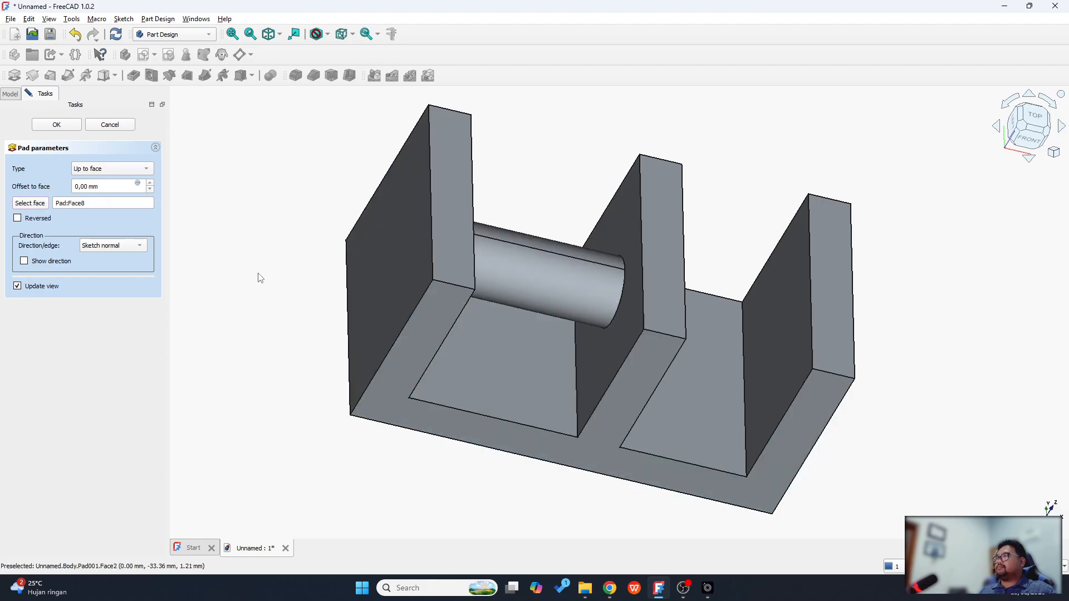
- Switch the cylinder pad's type to Two dimensions and orbit the part to inspect the extrusion
click(109, 172)
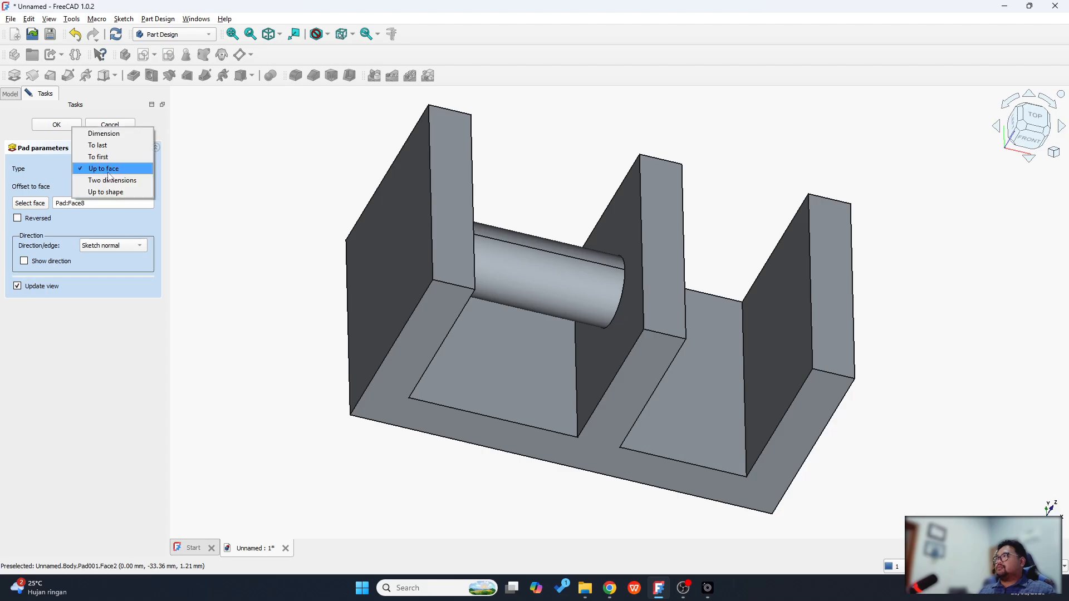
click(110, 181)
middle_drag(309, 241, 285, 253)
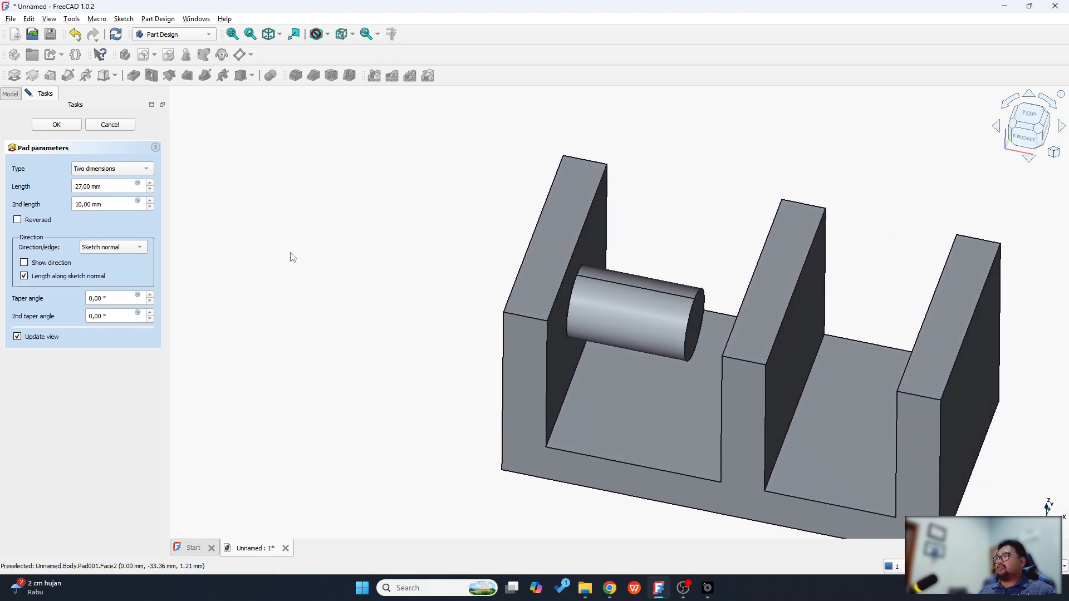
- Reduce the first length of the cylinder's two-dimension pad to 19 mm
drag(106, 190, 73, 204)
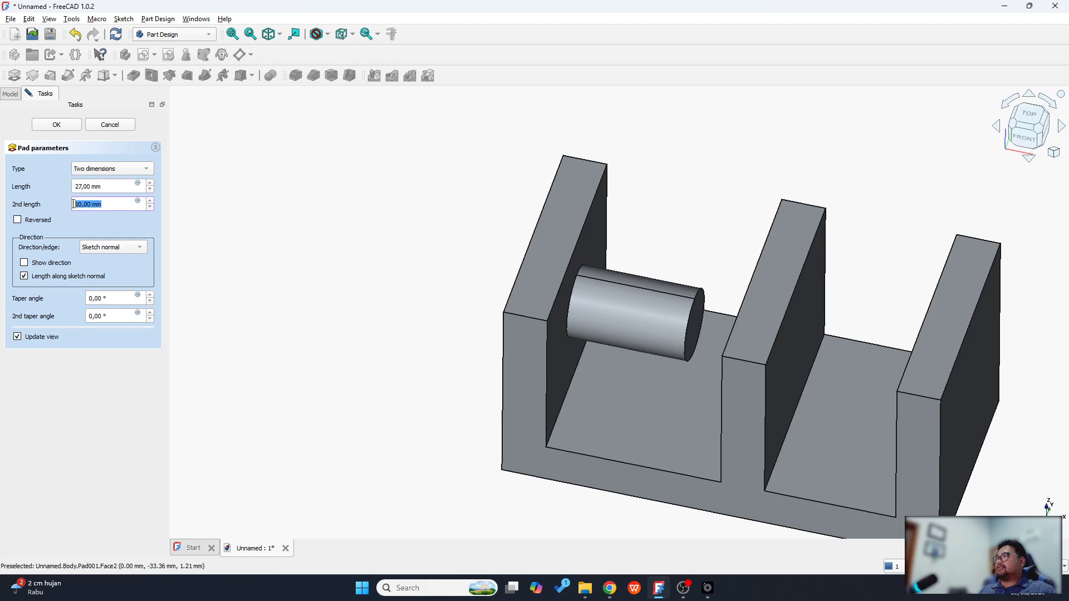
click(150, 190)
click(151, 191)
click(151, 190)
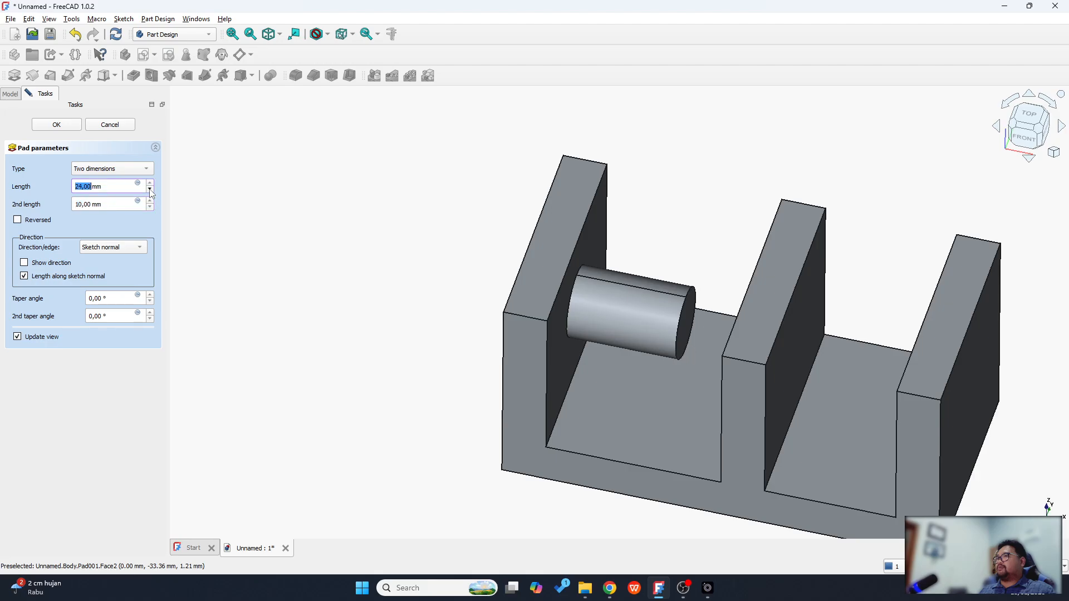
click(151, 191)
click(150, 191)
click(150, 190)
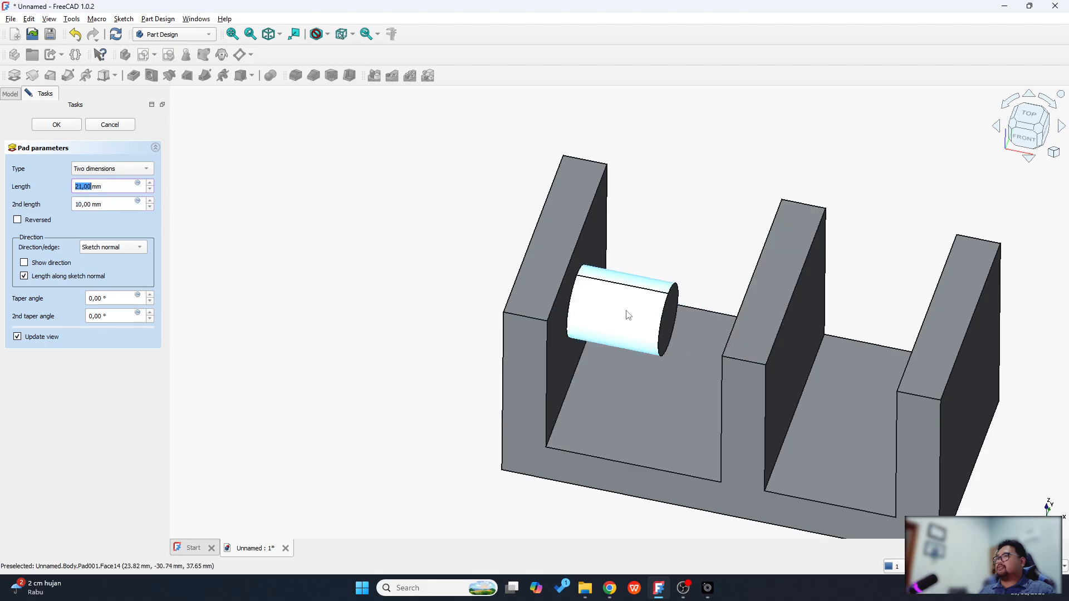
click(151, 189)
click(151, 190)
- Increase the pad's second length to 29 mm so the cylinder extends through the outer side of the left wall
click(150, 201)
click(150, 201)
click(150, 201)
click(150, 201)
click(151, 201)
click(150, 201)
click(151, 201)
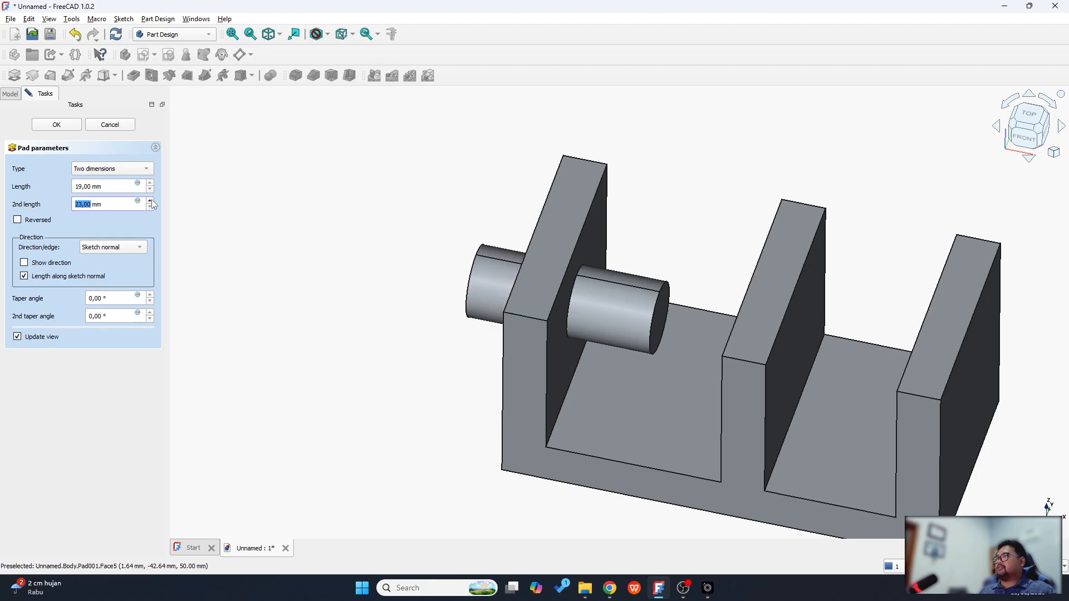
click(150, 201)
click(150, 201)
click(150, 201)
click(150, 201)
click(150, 201)
click(151, 201)
mouse_move(342, 308)
middle_down()
mouse_move(392, 300)
mouse_move(344, 312)
middle_up()
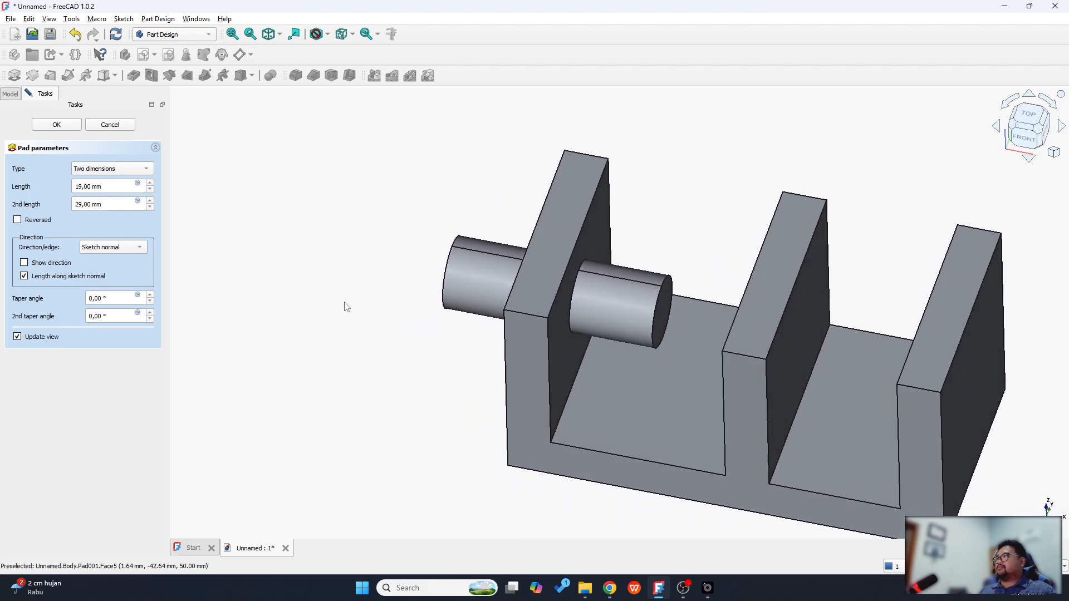
- Switch the cylinder pad's type to Dimension and make it symmetric to the sketch plane
click(106, 170)
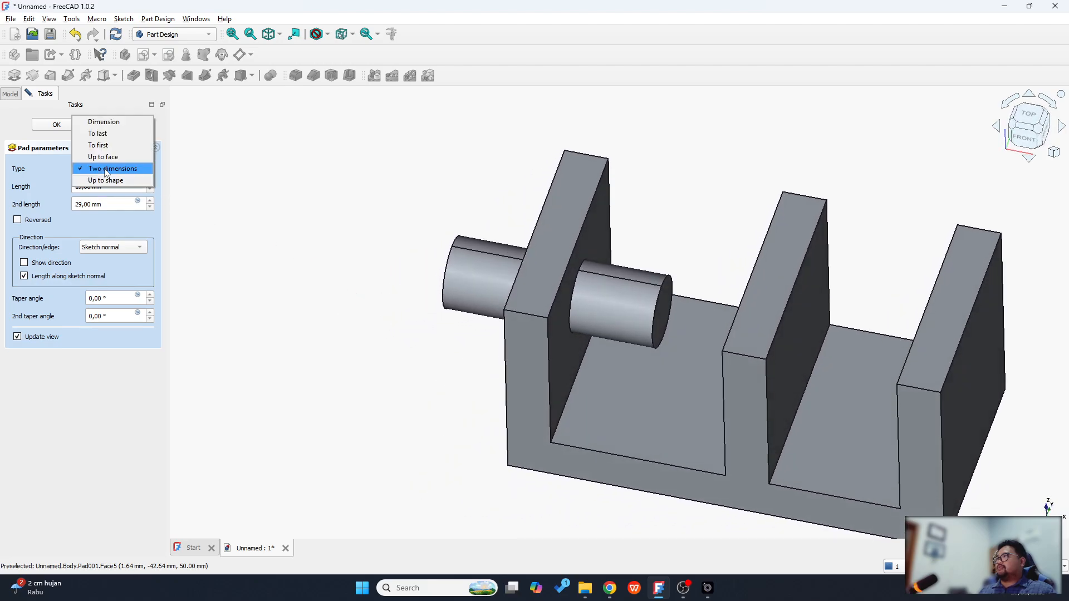
click(105, 123)
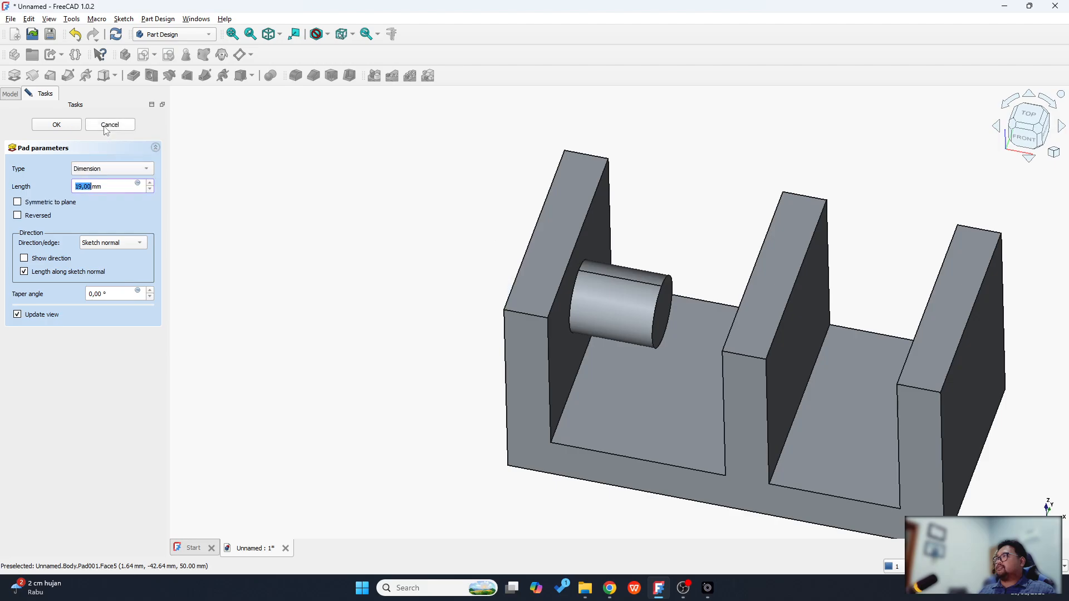
click(31, 207)
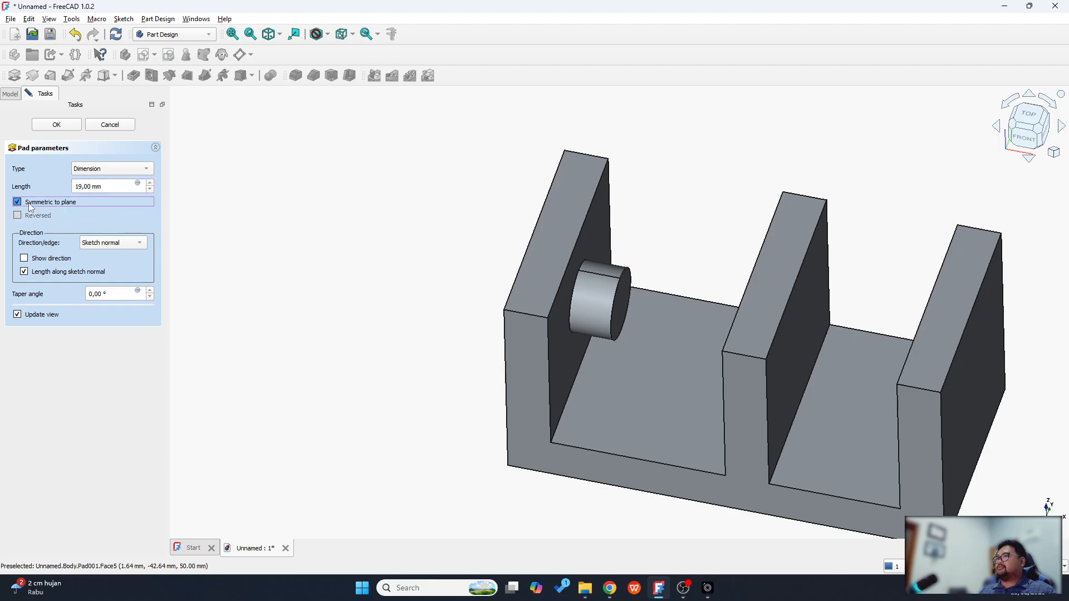
- Increase the symmetric pad's length to 36 mm
click(150, 183)
click(150, 183)
click(150, 184)
click(151, 183)
click(151, 183)
click(151, 183)
click(150, 183)
click(150, 183)
click(150, 184)
click(150, 184)
click(151, 183)
middle_drag(312, 258, 363, 274)
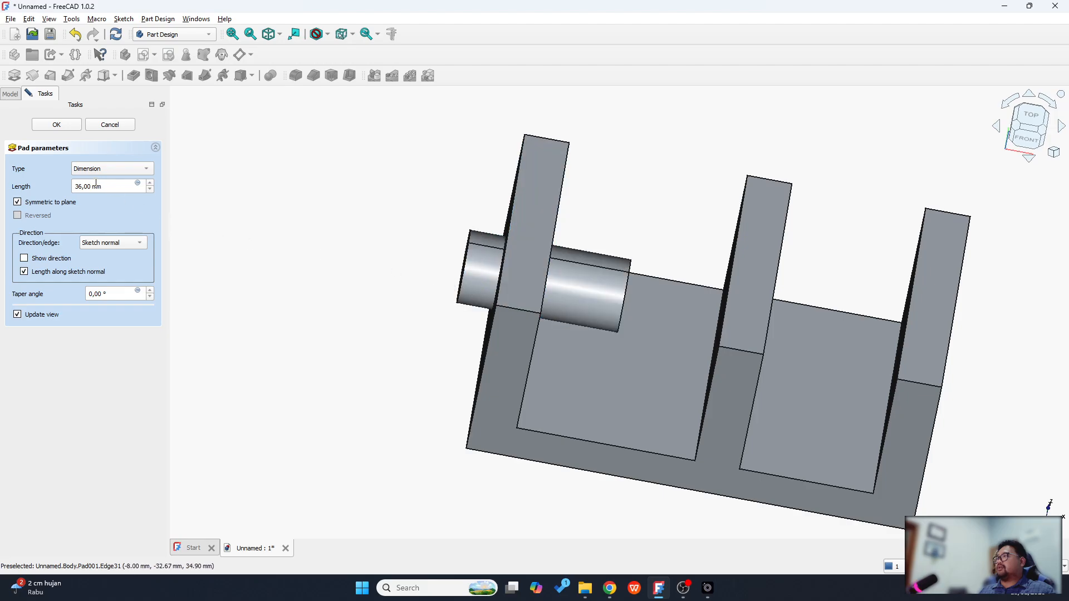
- Orbit the part to examine how the symmetric pad's length is split on either side of the sketch plane
drag(113, 188, 64, 188)
click(262, 248)
mouse_move(414, 260)
middle_down()
mouse_move(384, 240)
mouse_move(408, 277)
mouse_move(597, 284)
middle_up()
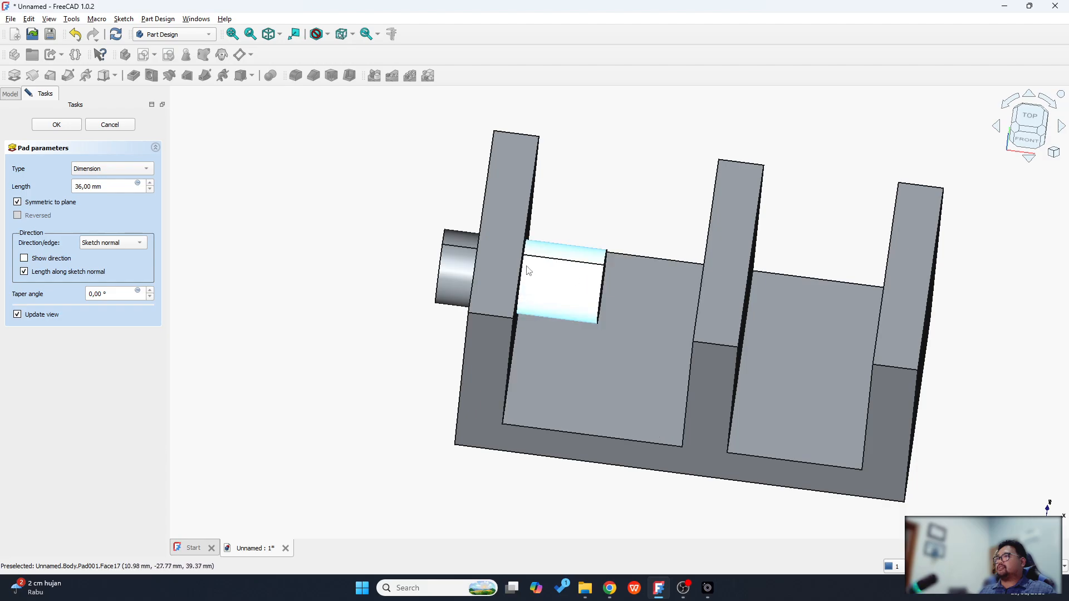
middle_drag(334, 272, 304, 263)
drag(113, 189, 60, 188)
click(310, 247)
mouse_move(416, 282)
middle_down()
mouse_move(398, 271)
mouse_move(426, 288)
mouse_move(384, 287)
mouse_move(423, 289)
middle_up()
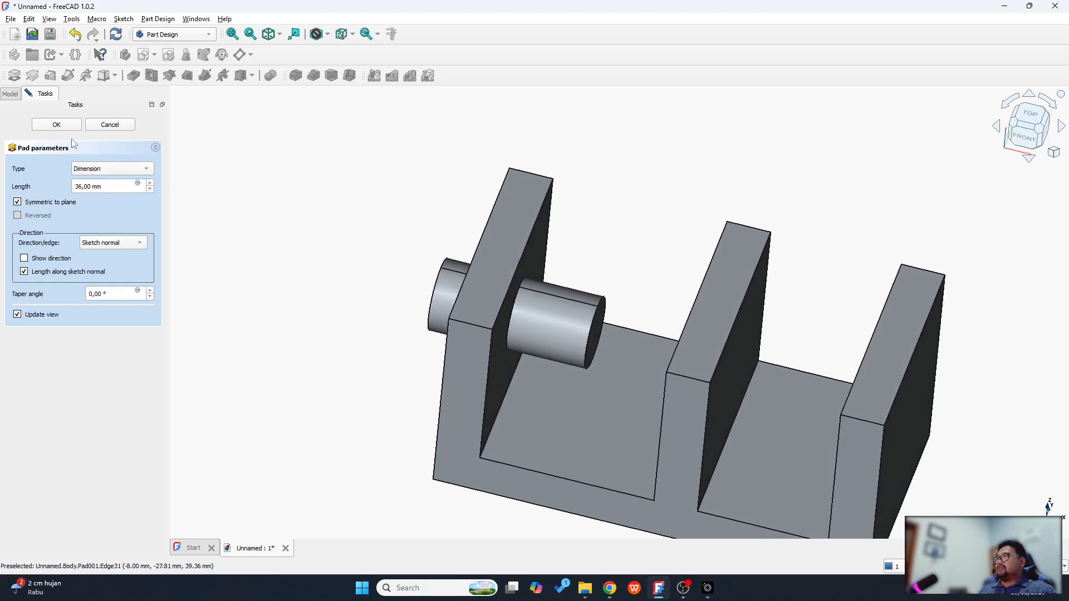
- Set the cylinder pad's type to To last and accept the pad
click(92, 168)
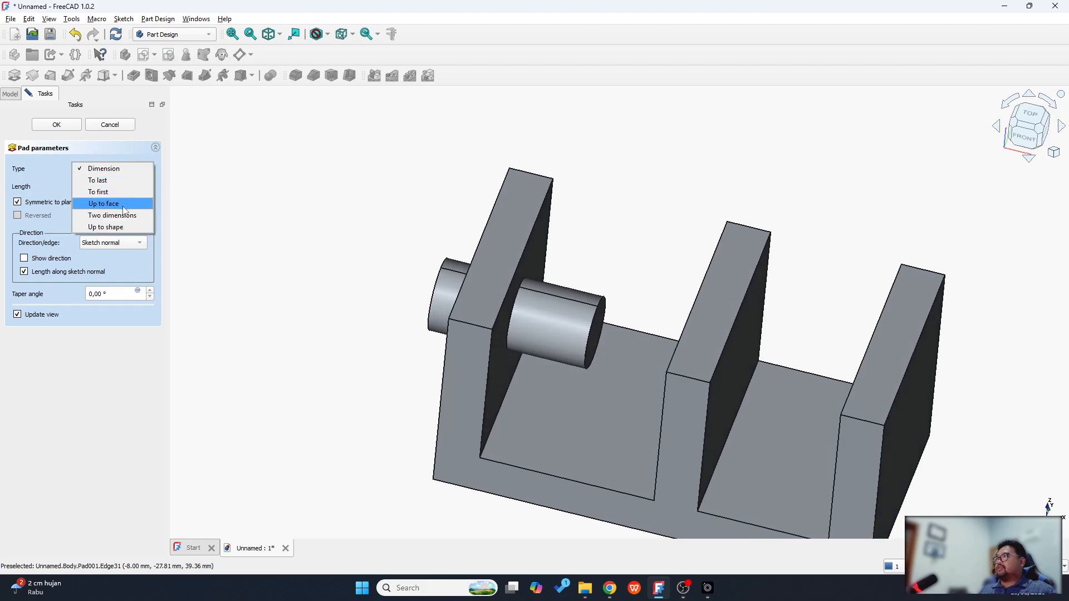
click(103, 181)
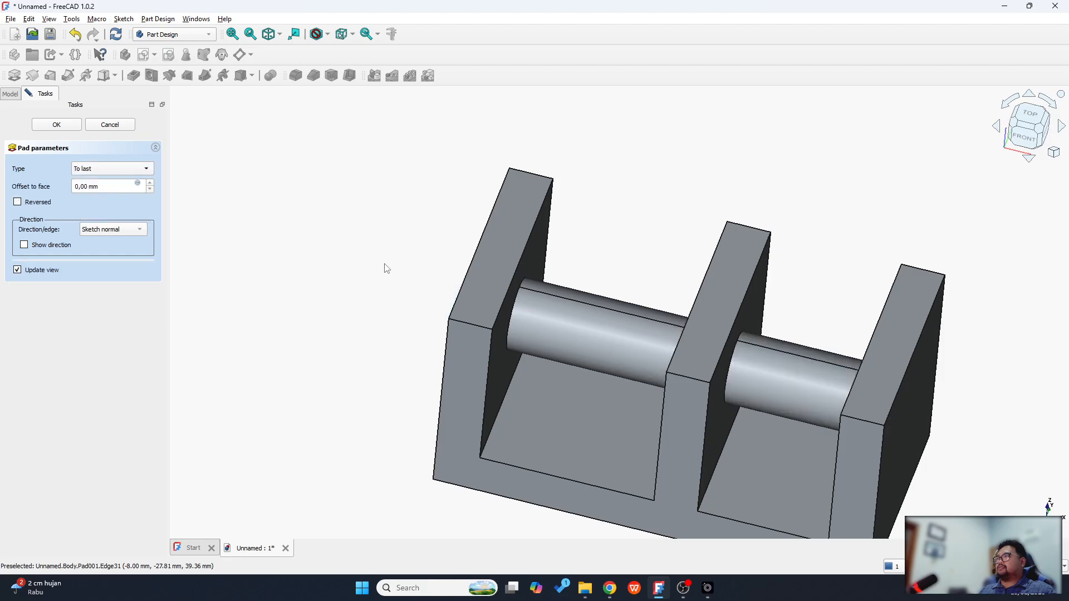
middle_drag(415, 274, 366, 239)
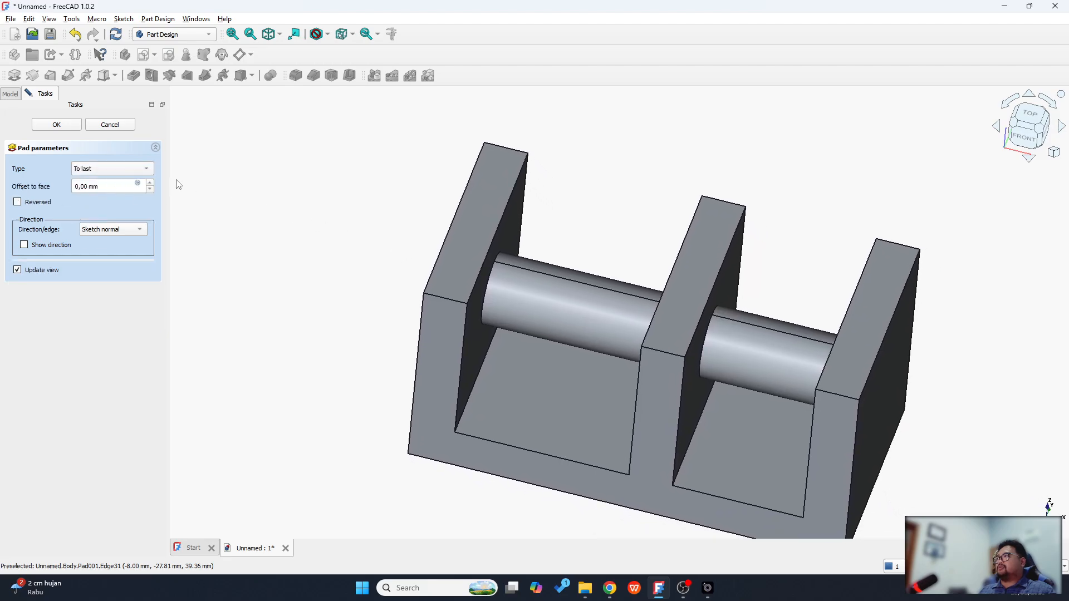
click(57, 125)
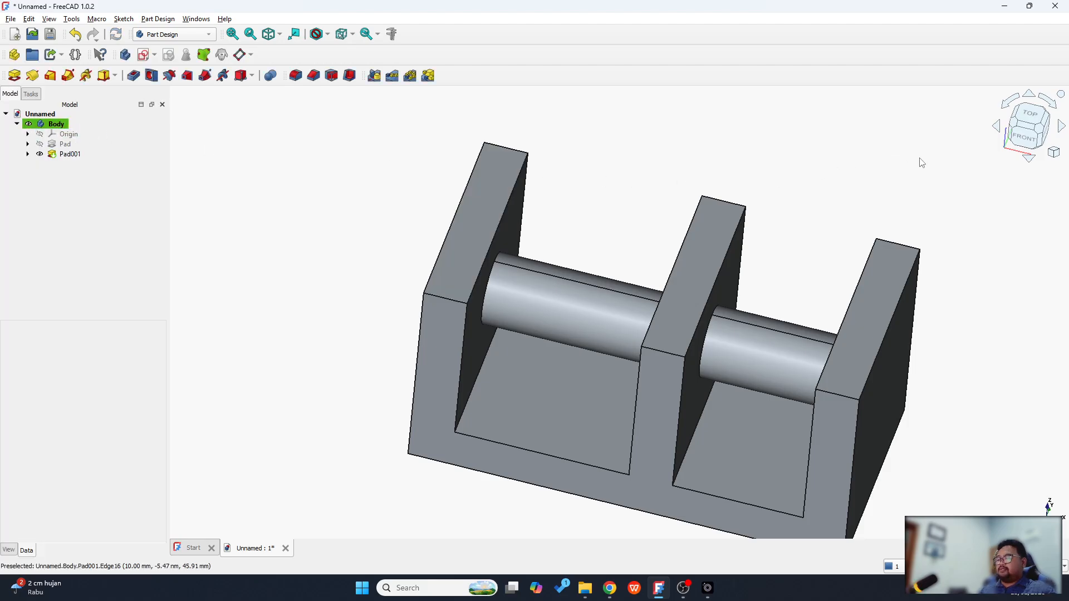
- Show the part in isometric view and create a new sketch on the right wall's outer face
key(0)
middle_drag(943, 290, 816, 226)
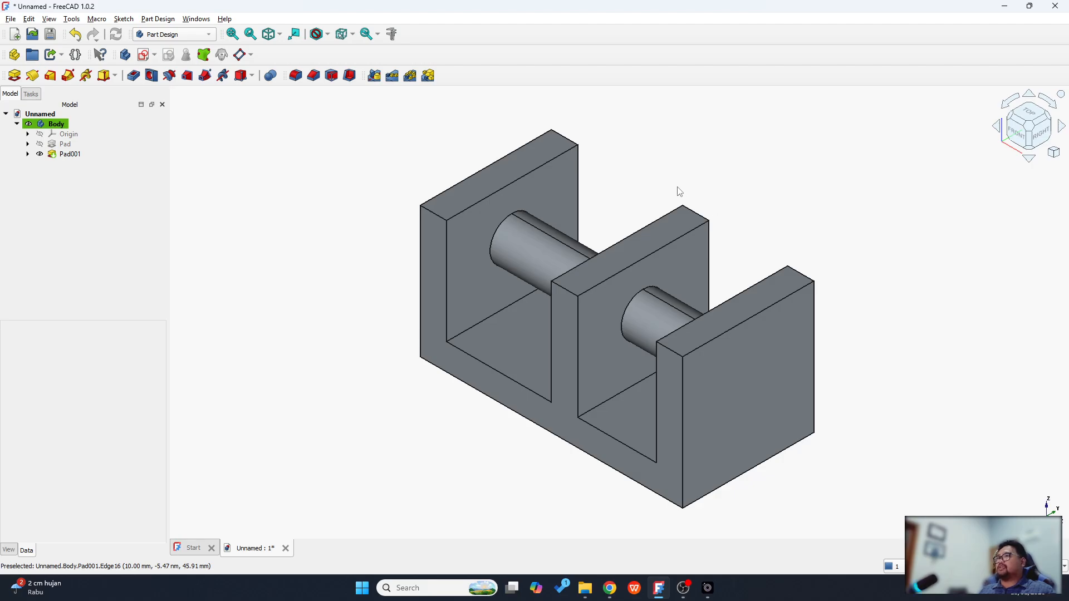
middle_drag(615, 209, 623, 198)
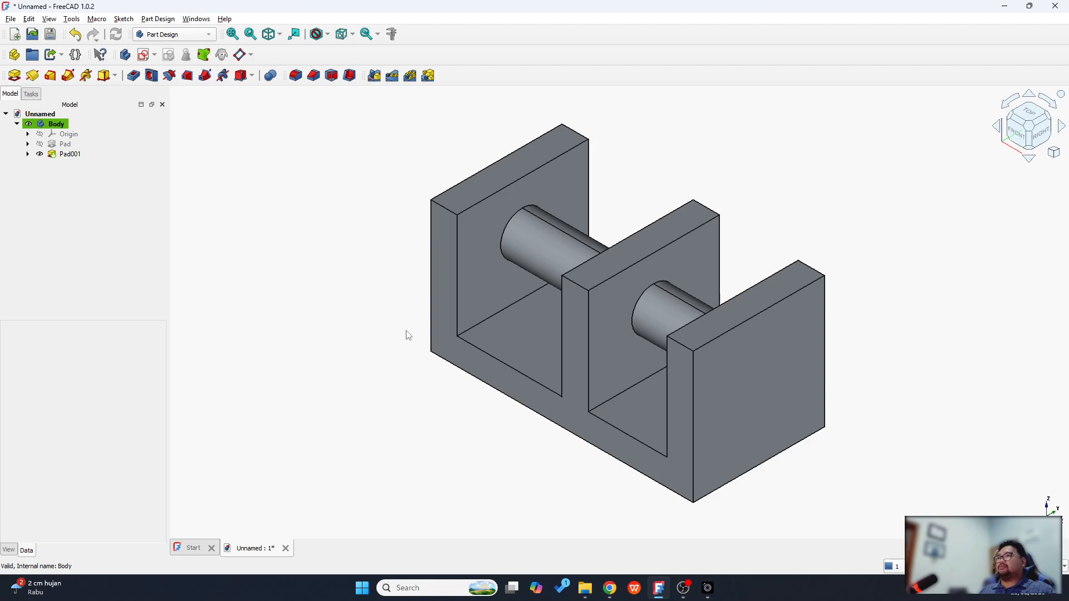
middle_drag(460, 361, 424, 329)
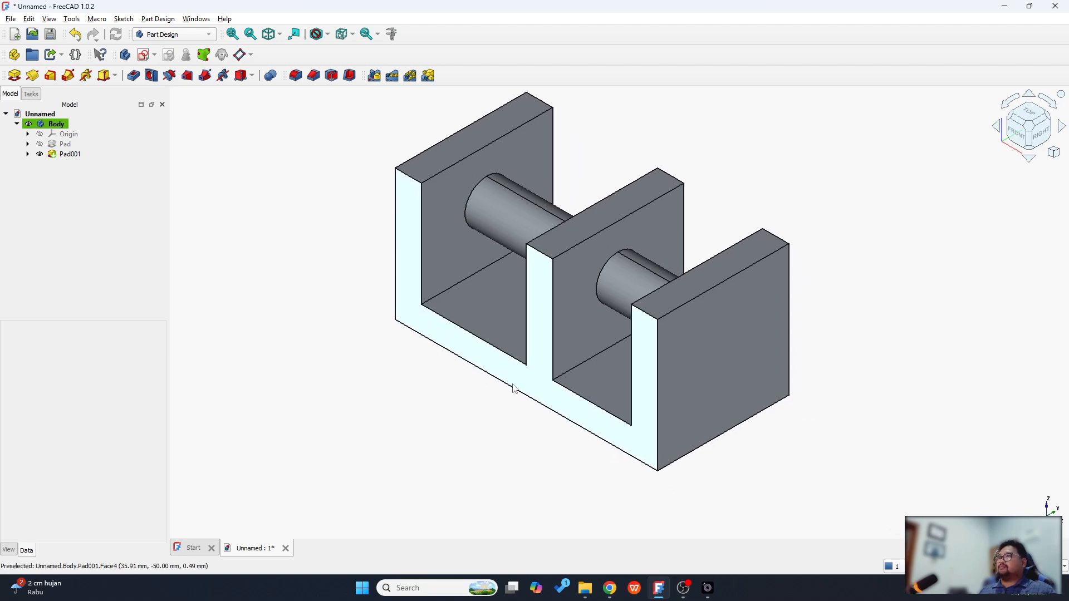
click(717, 384)
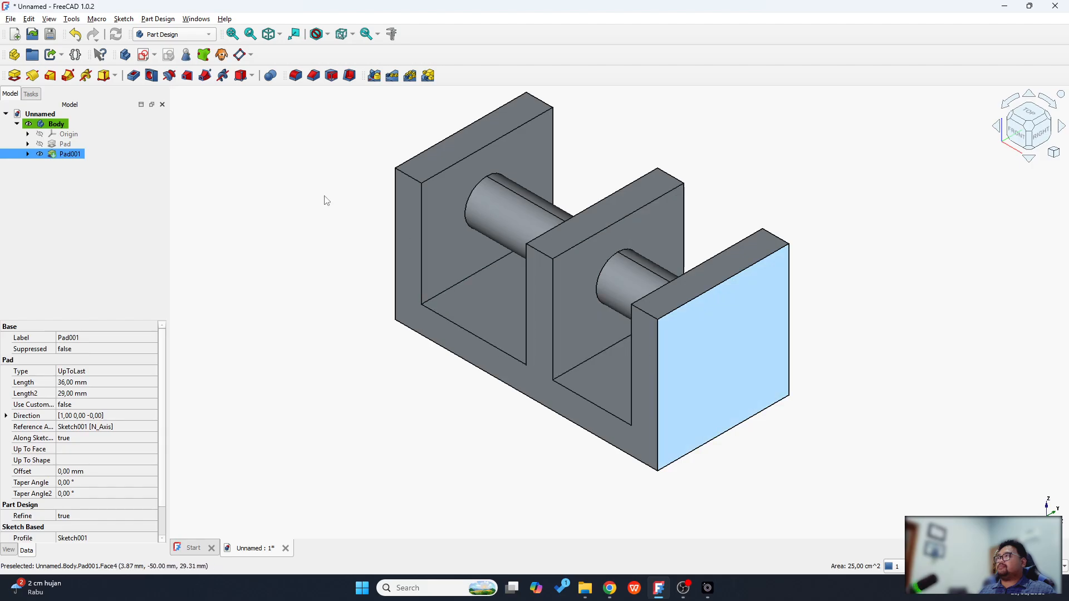
click(149, 56)
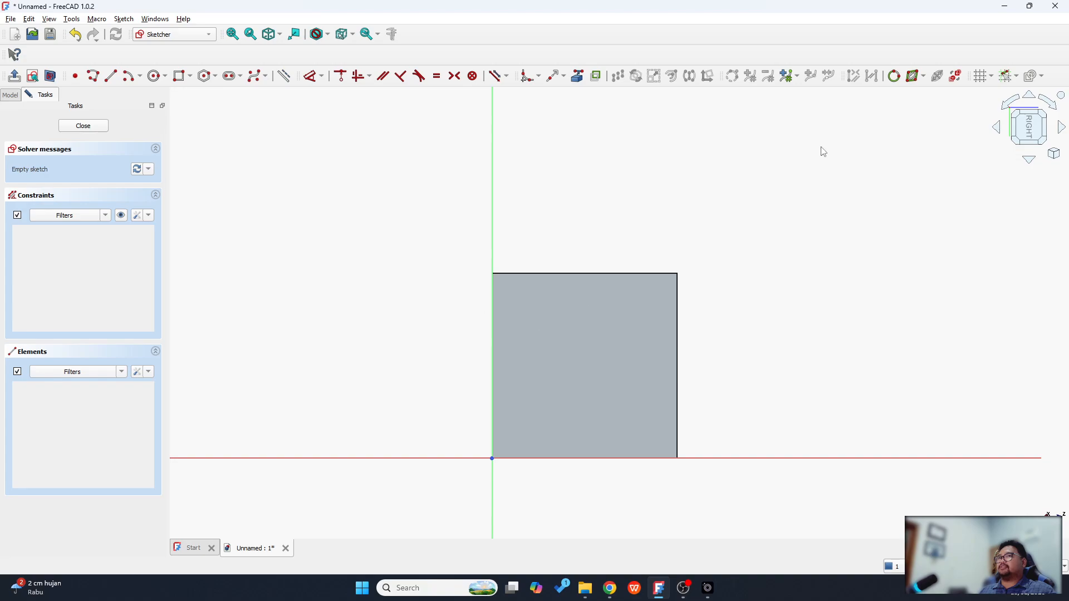
- Turn the sketch view upright, draw a large circle around the middle of the square face and close the sketch
click(1009, 105)
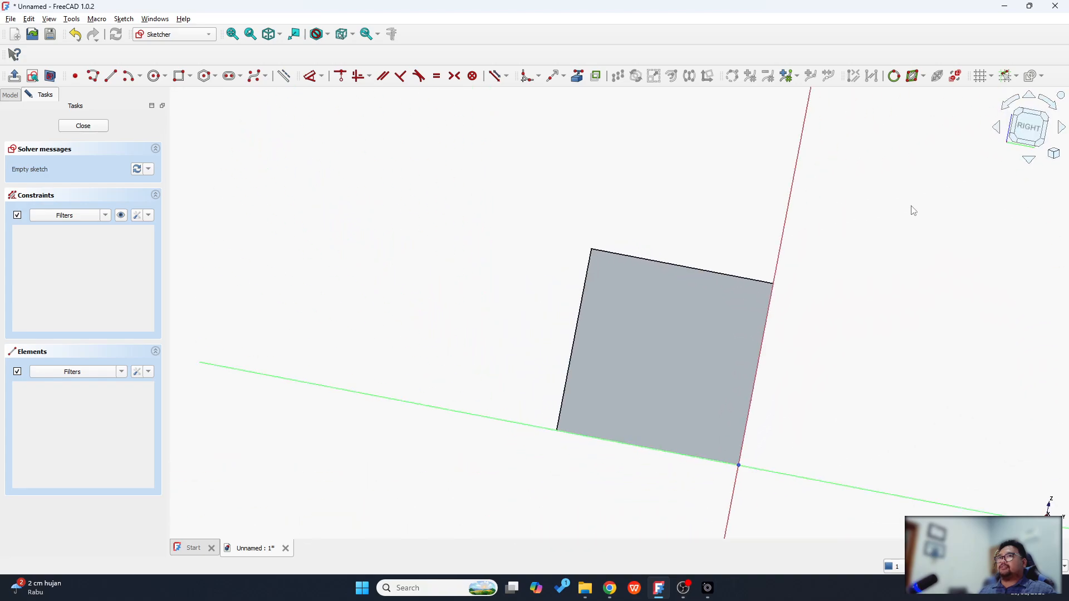
scroll(709, 357, up, 1)
scroll(712, 363, up, 1)
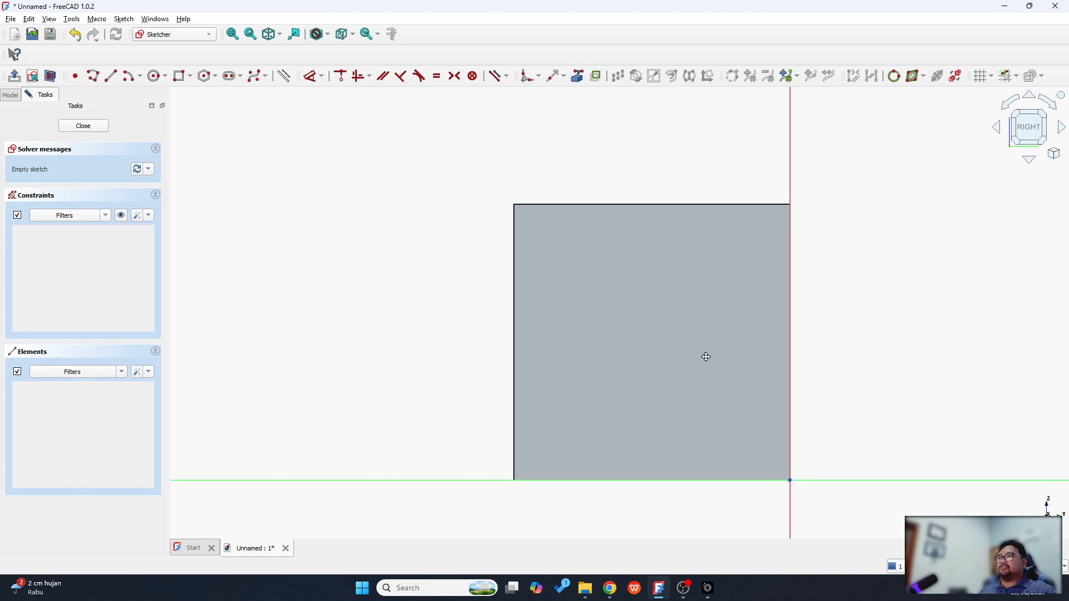
middle_drag(706, 355, 659, 322)
click(156, 78)
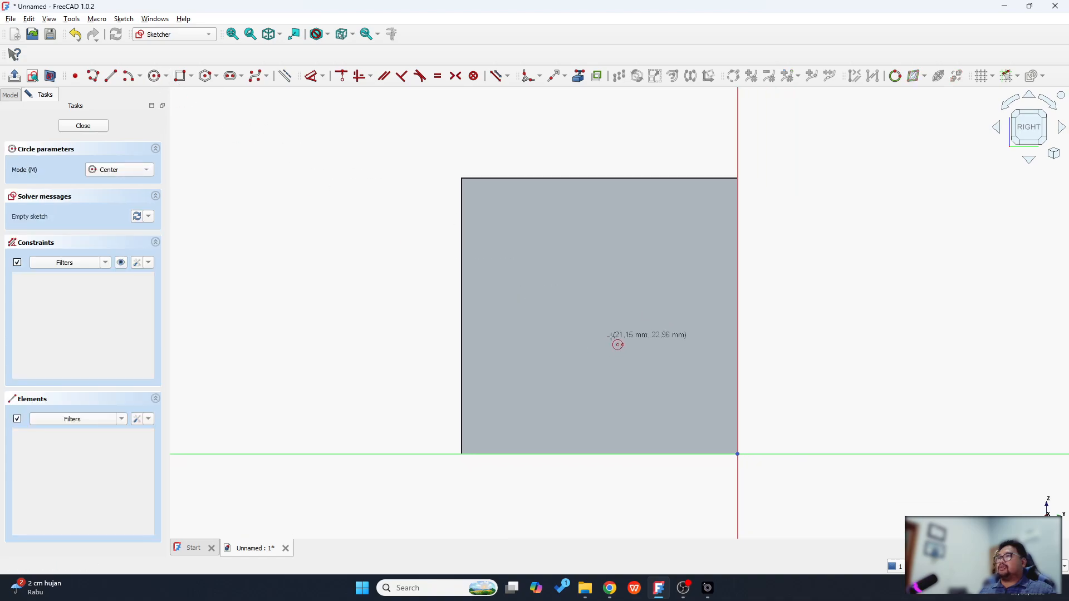
click(600, 313)
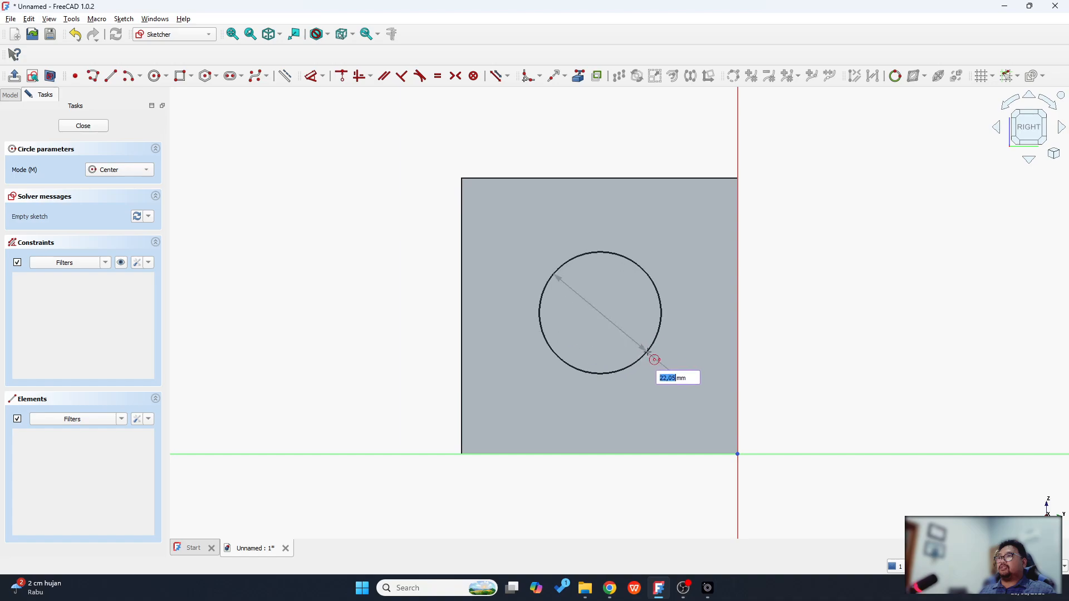
click(679, 371)
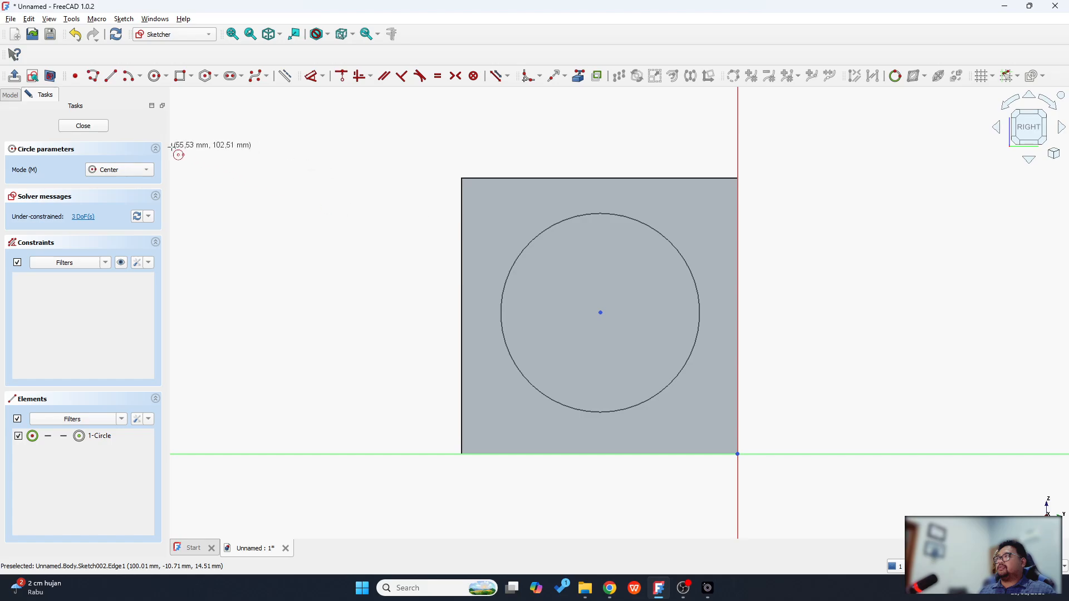
click(87, 129)
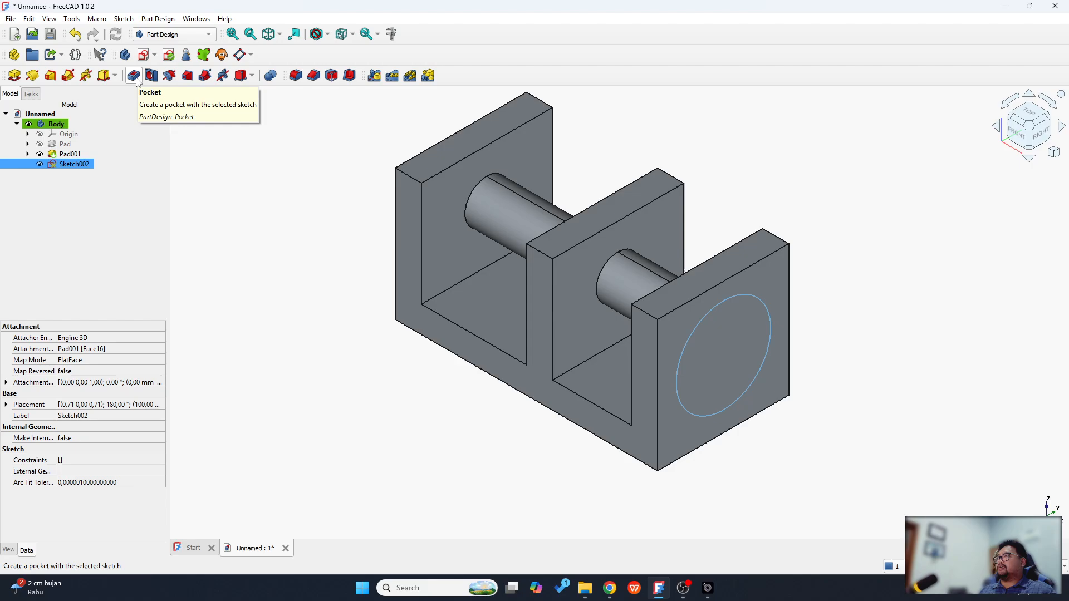
- Pocket the circle sketch with the Dimension type to a depth of 60 mm, cutting through the right and middle walls
click(134, 77)
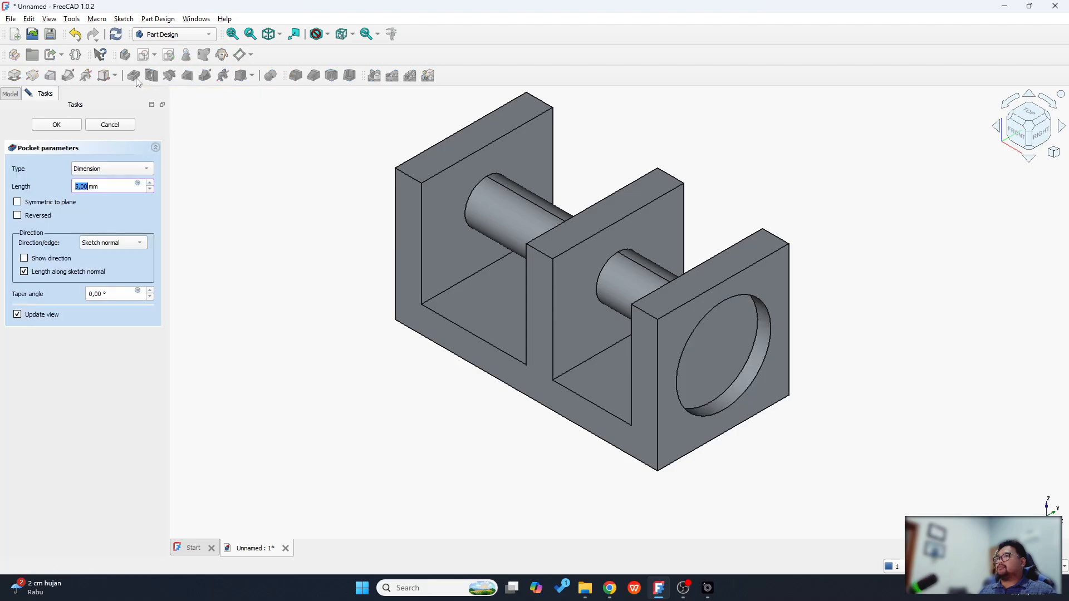
click(134, 169)
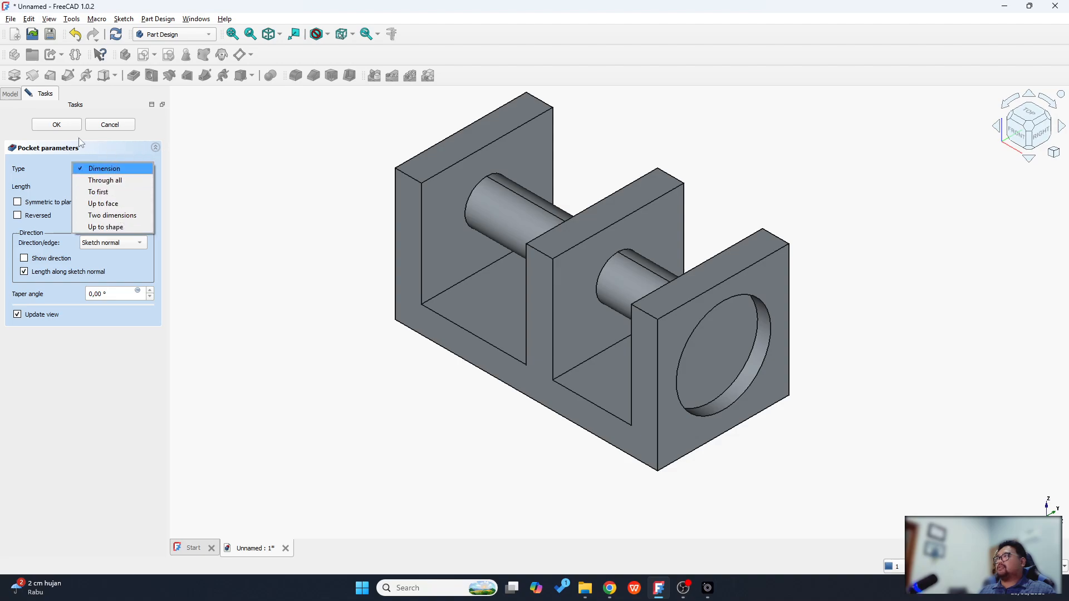
click(20, 135)
click(150, 183)
click(149, 183)
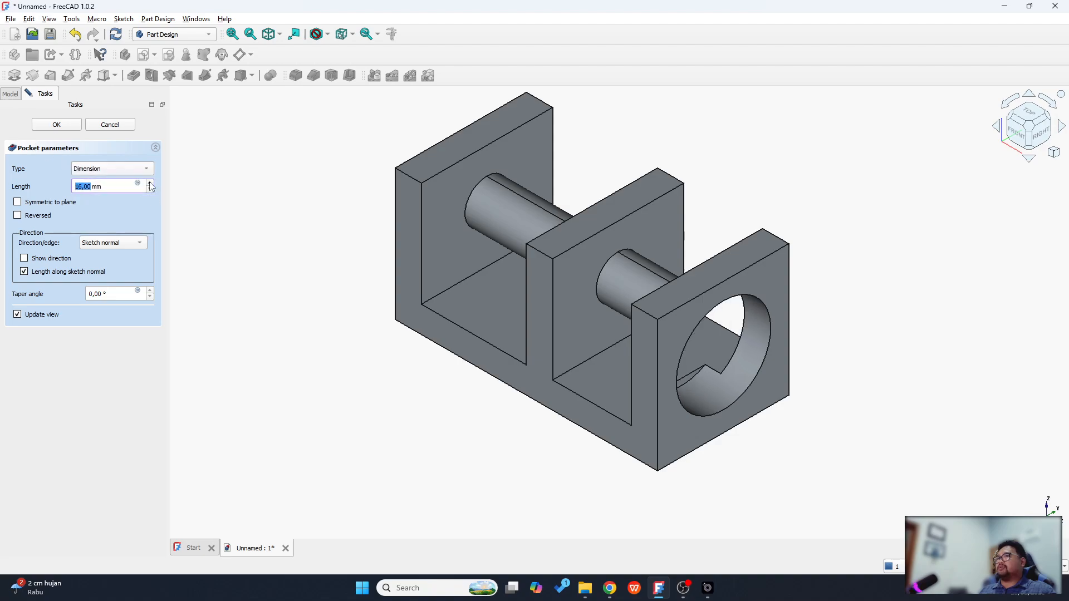
click(151, 184)
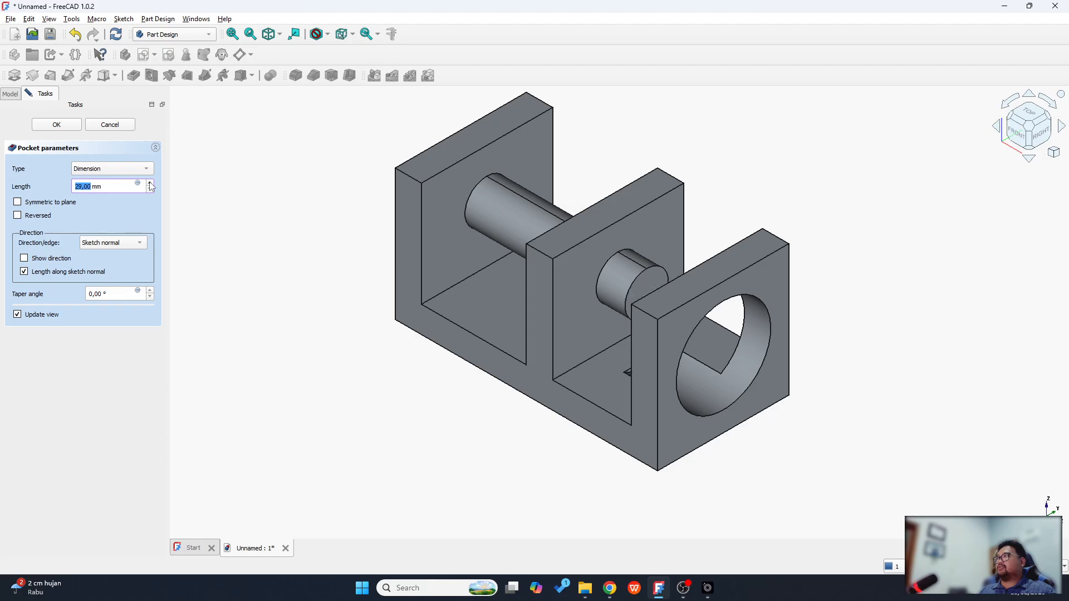
click(150, 184)
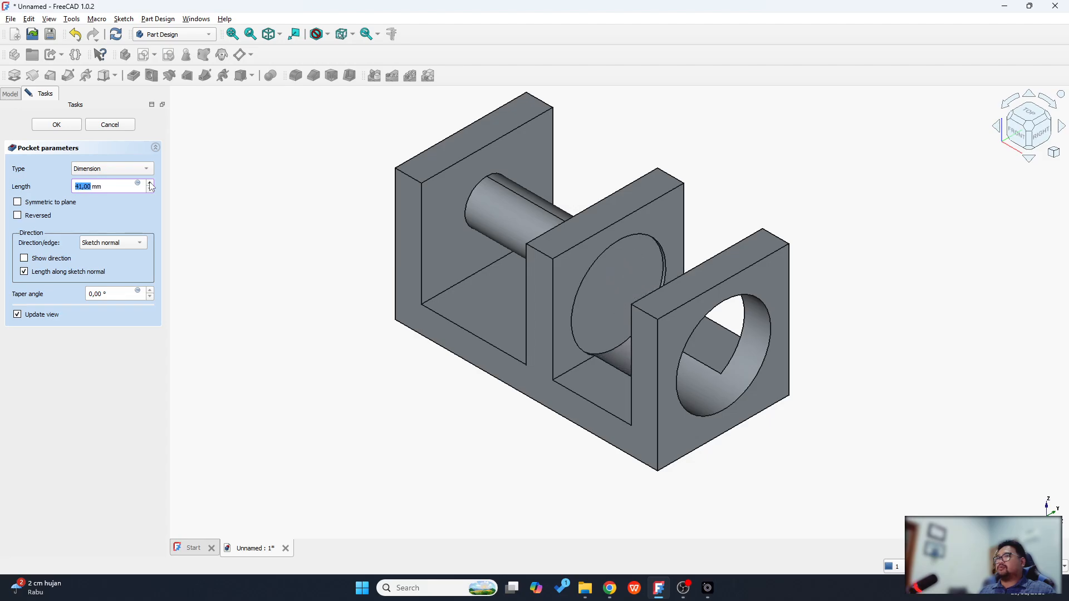
click(150, 184)
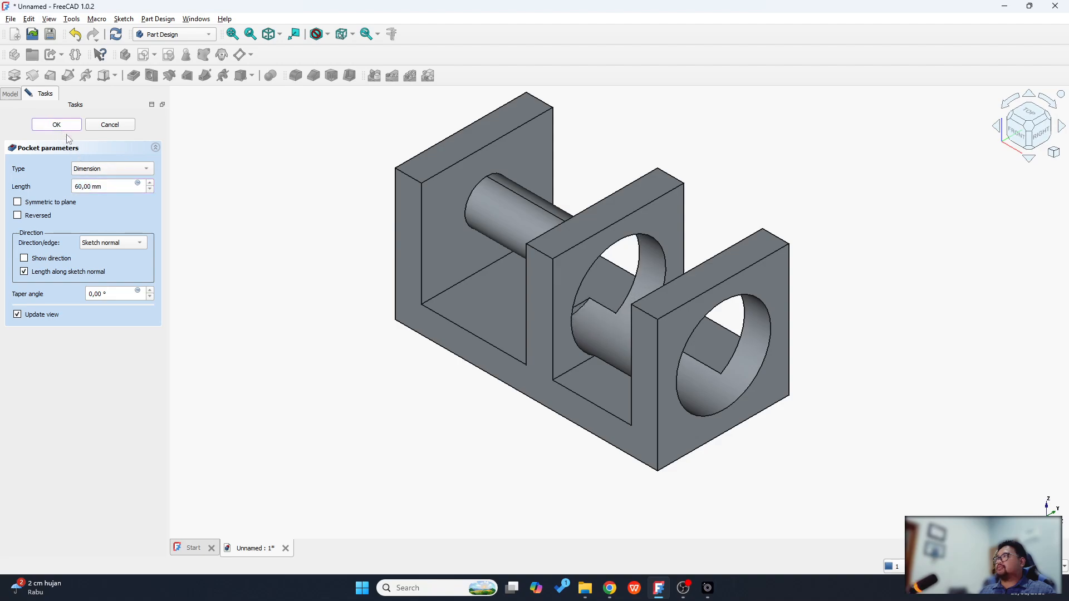
click(58, 125)
- Orbit the part to examine the pocket, and switch to the presentation slide on the Pocket cut operation
mouse_move(401, 339)
mouse_down()
mouse_move(559, 366)
mouse_move(384, 346)
mouse_up()
middle_drag(434, 344, 416, 402)
drag(435, 392, 436, 376)
middle_drag(436, 380, 451, 341)
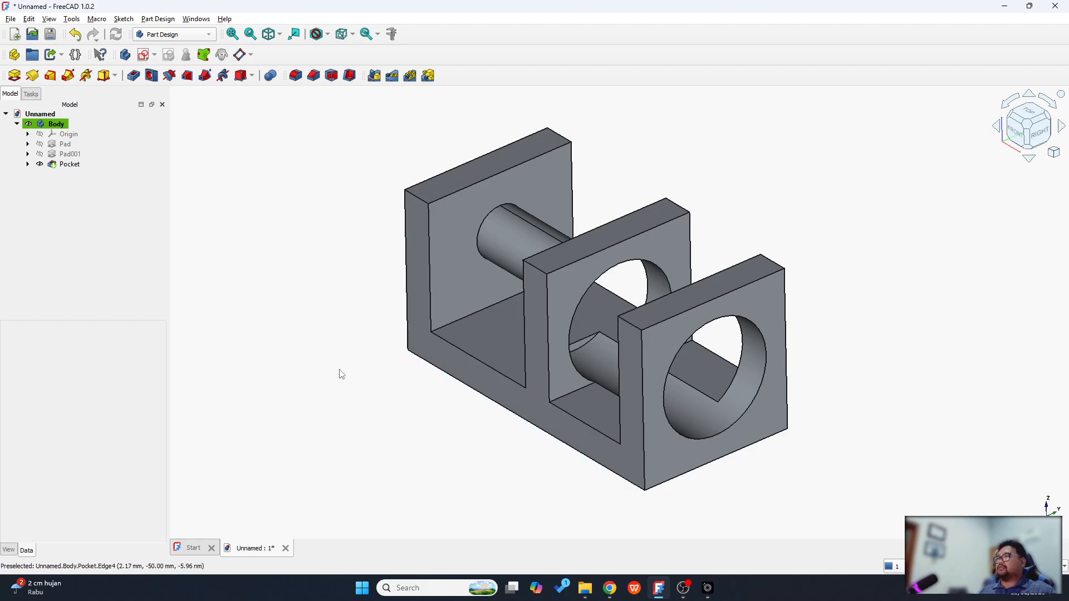
key(alt+Tab)
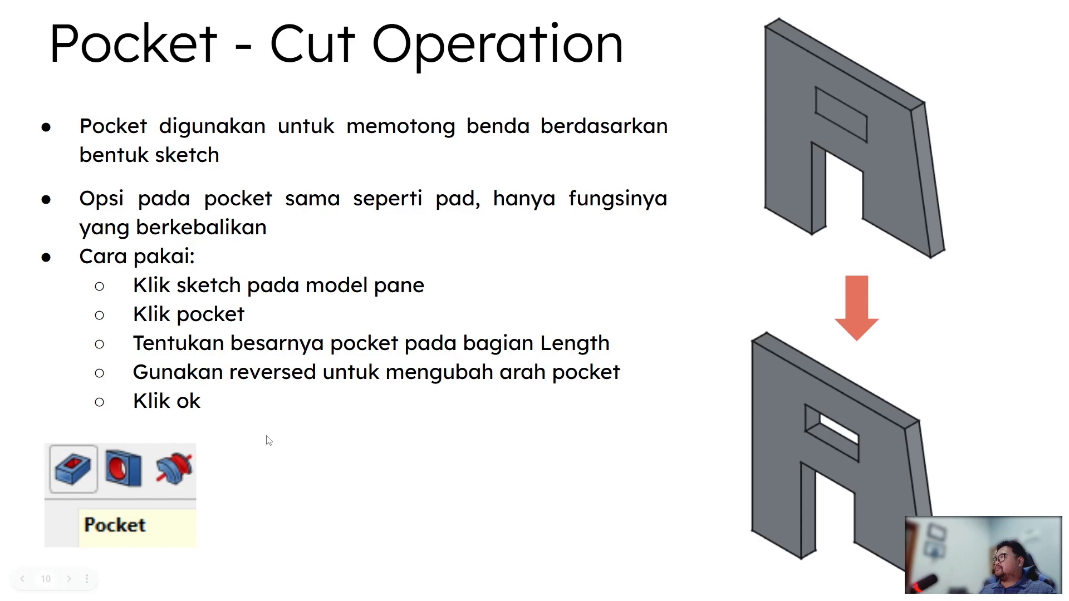